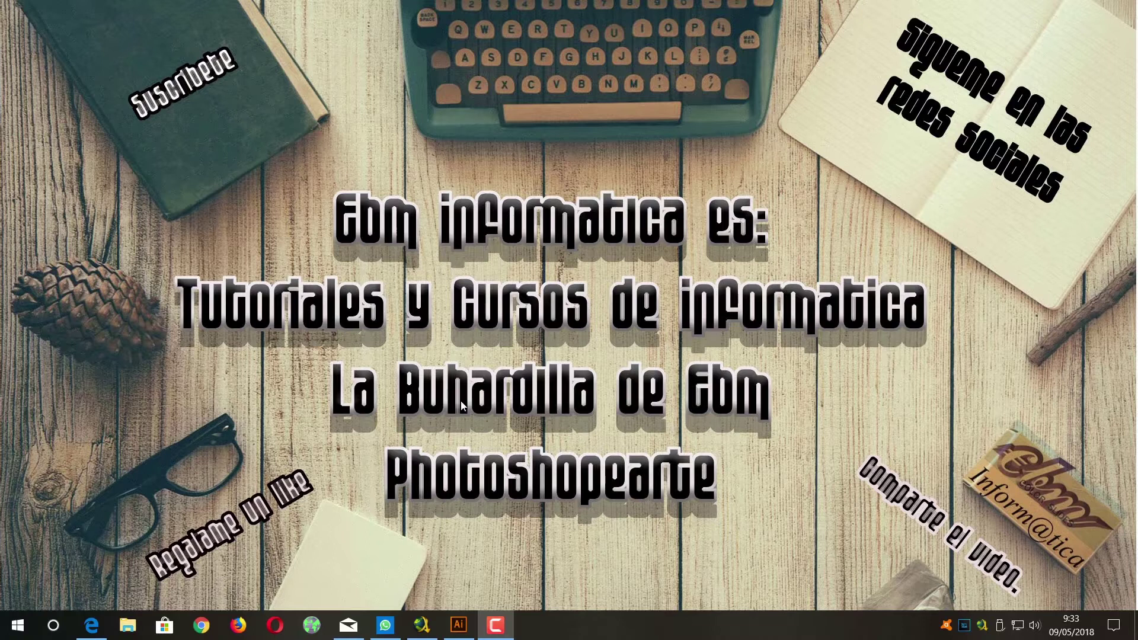
# Launch Illustrator and create a new 1920 × 1080 px Web (grande) document
pyautogui.click(458, 625)
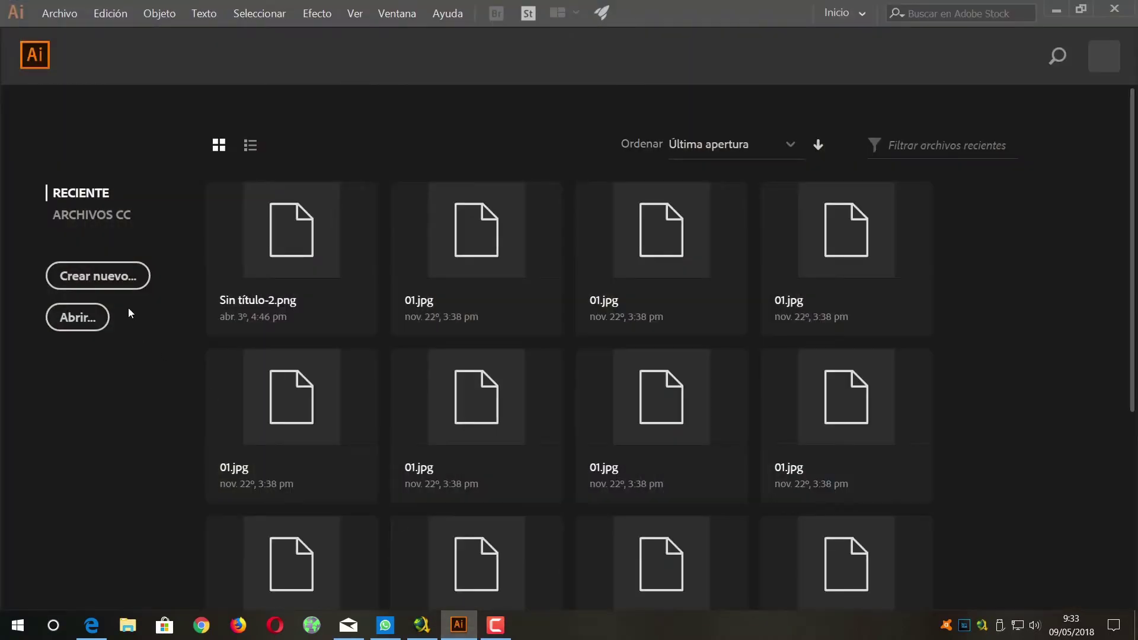
pyautogui.click(115, 287)
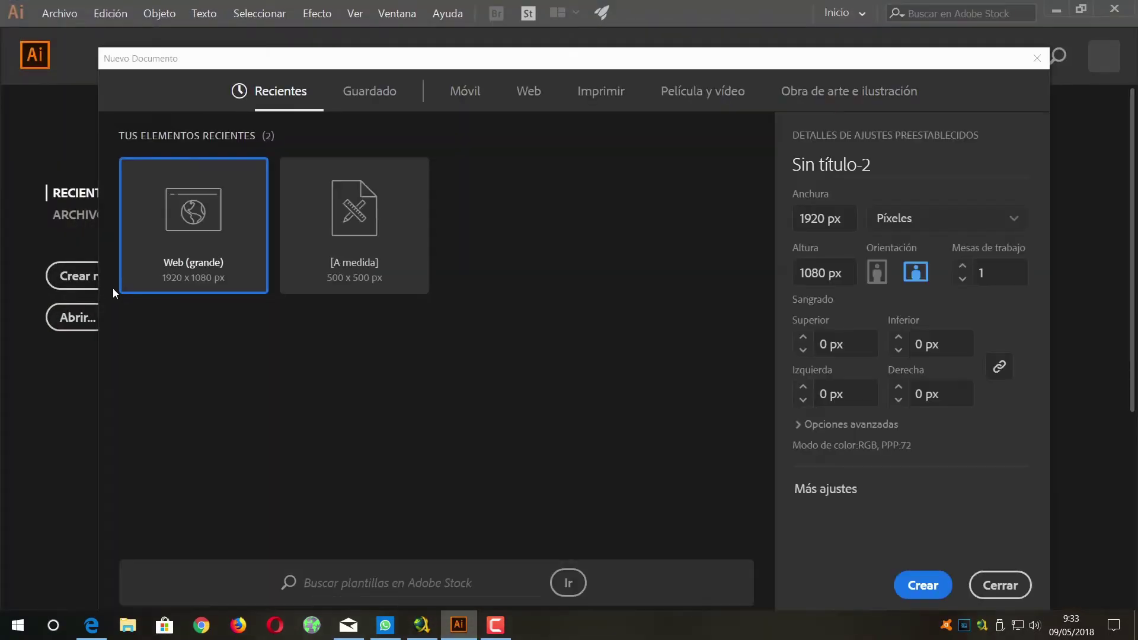
pyautogui.doubleClick(220, 237)
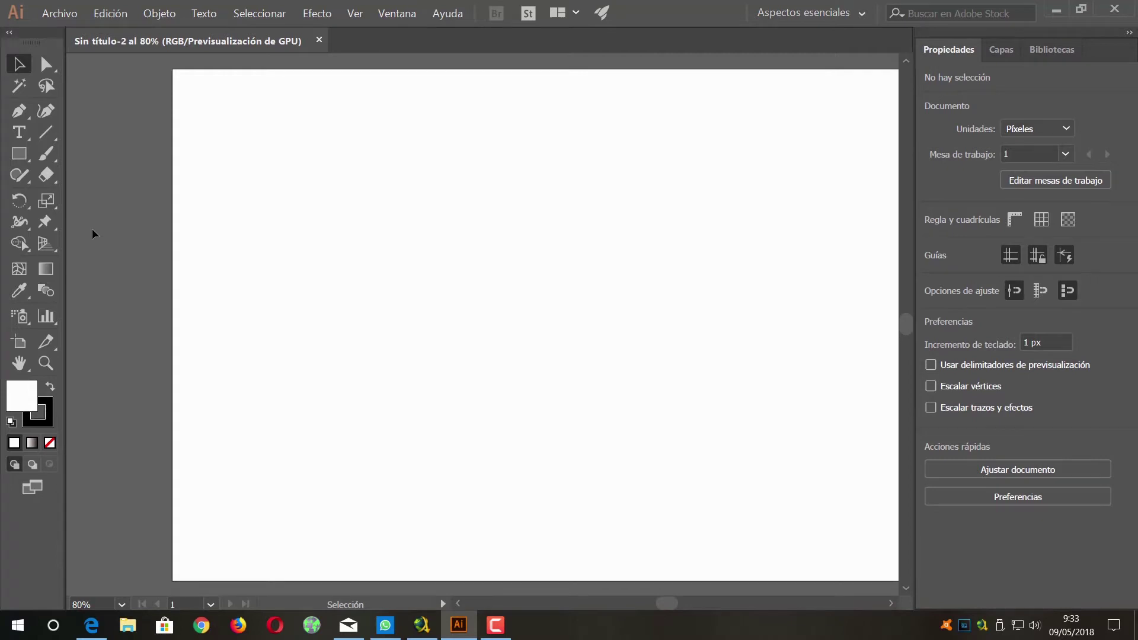
# Draw a rectangle covering the whole artboard and fill it black
pyautogui.doubleClick(19, 363)
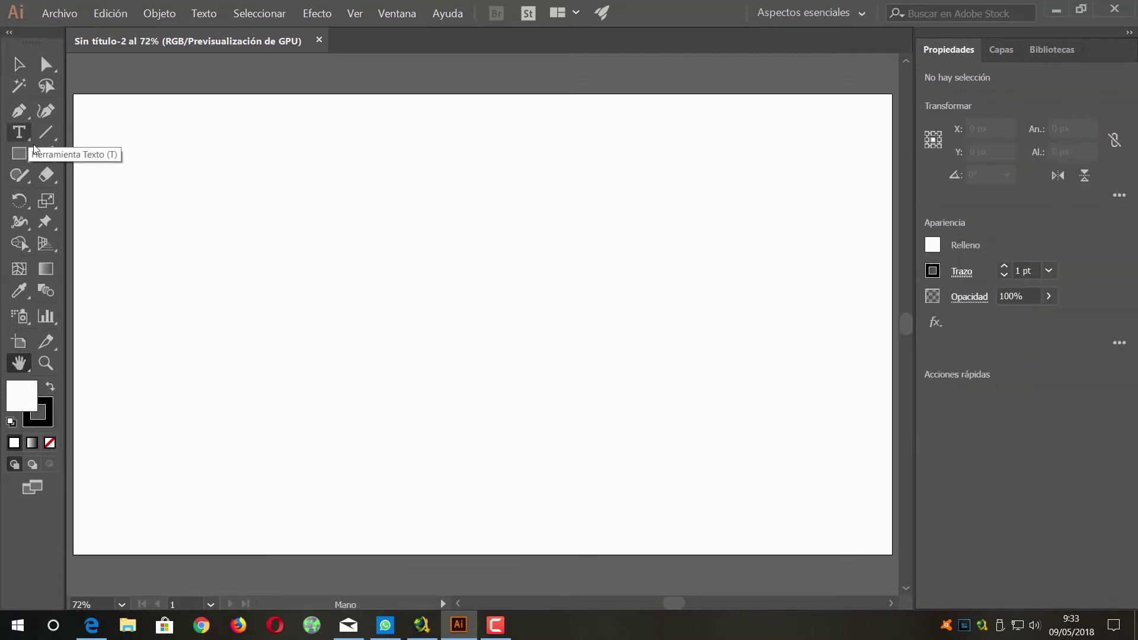
pyautogui.click(19, 153)
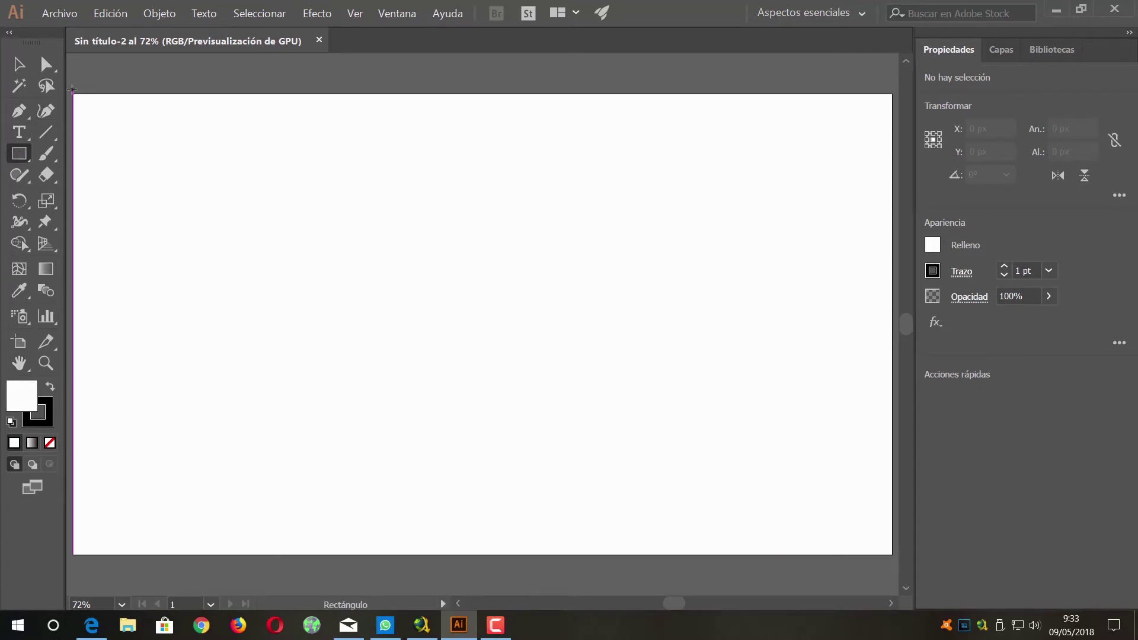
pyautogui.moveTo(72, 89)
pyautogui.mouseDown()
pyautogui.moveTo(786, 560)
pyautogui.moveTo(840, 568)
pyautogui.mouseUp()
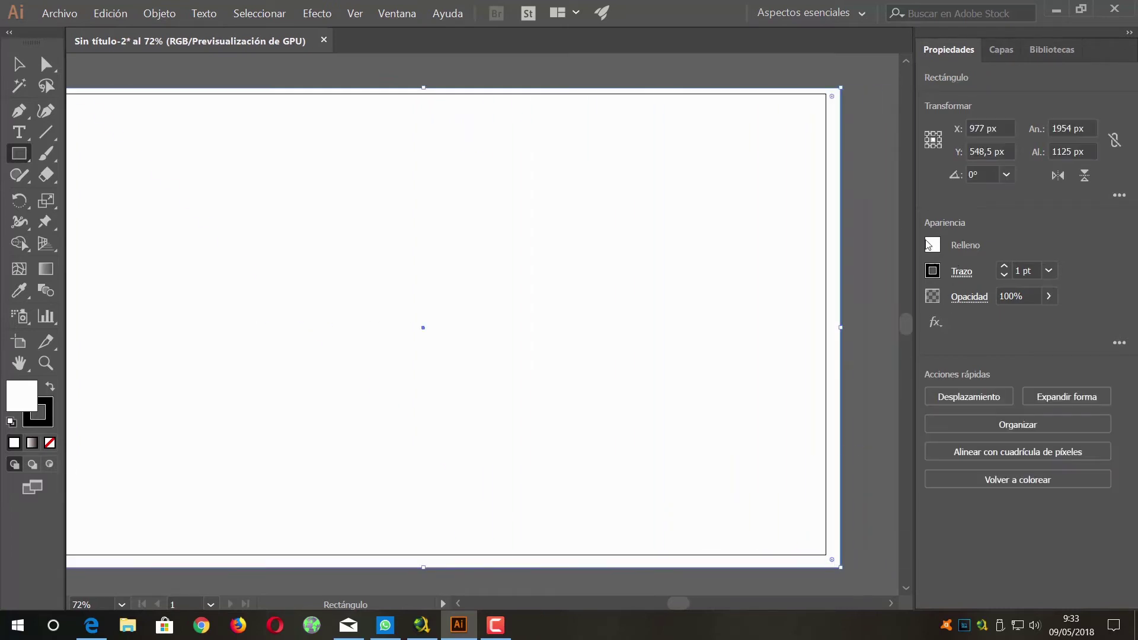
pyautogui.click(933, 245)
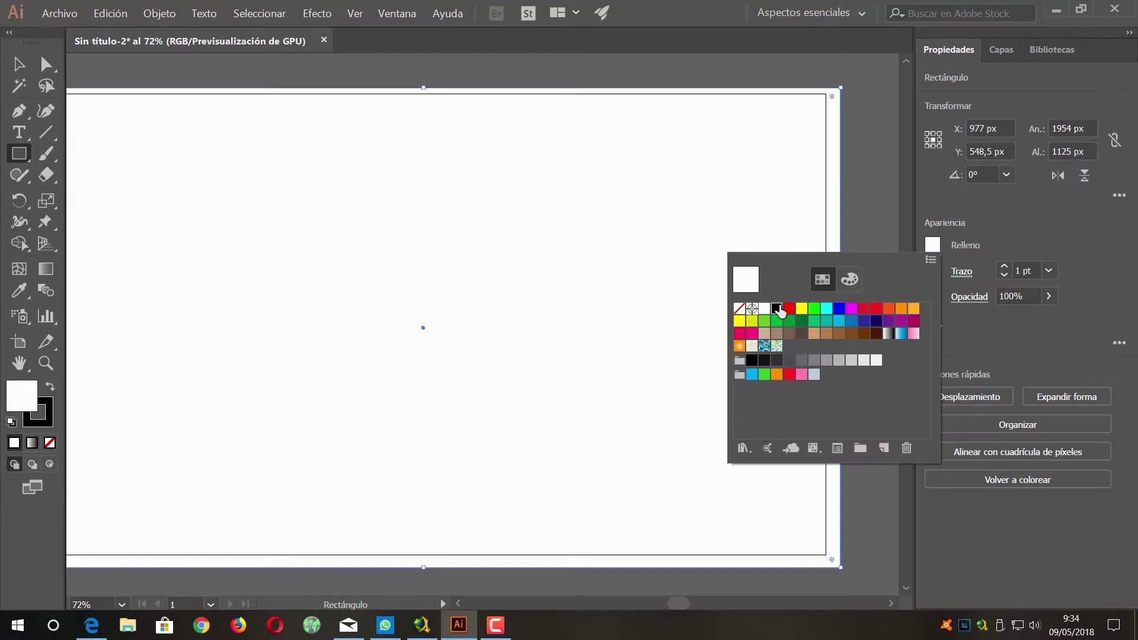
pyautogui.click(780, 308)
pyautogui.click(930, 262)
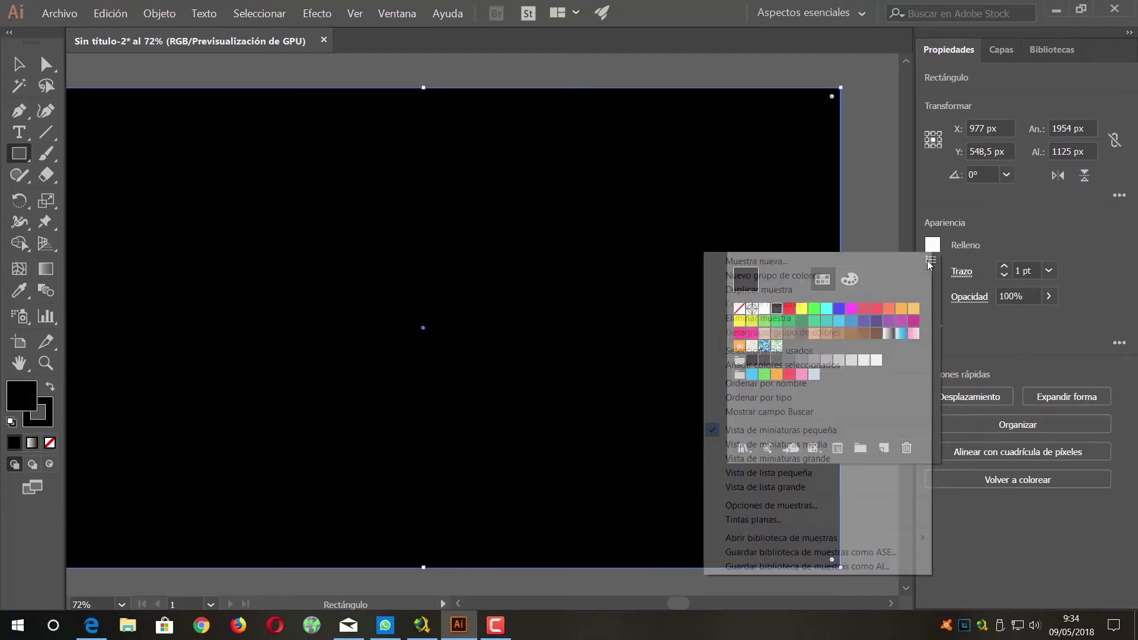
pyautogui.click(997, 226)
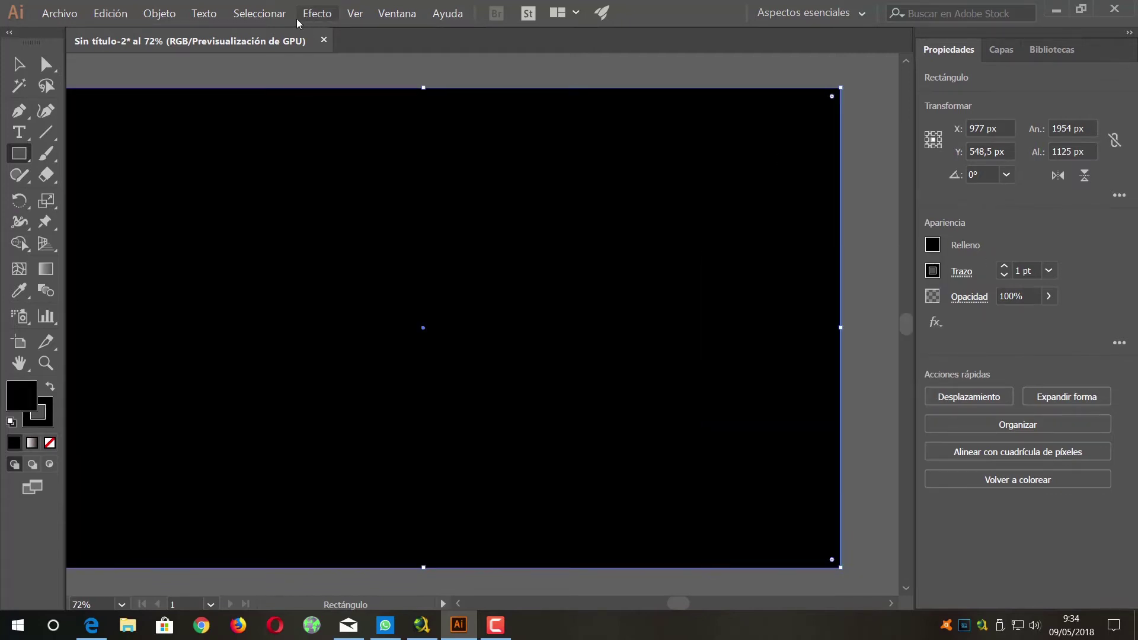
# Lock the black rectangle in place with Objeto > Bloquear > Selección
pyautogui.click(166, 18)
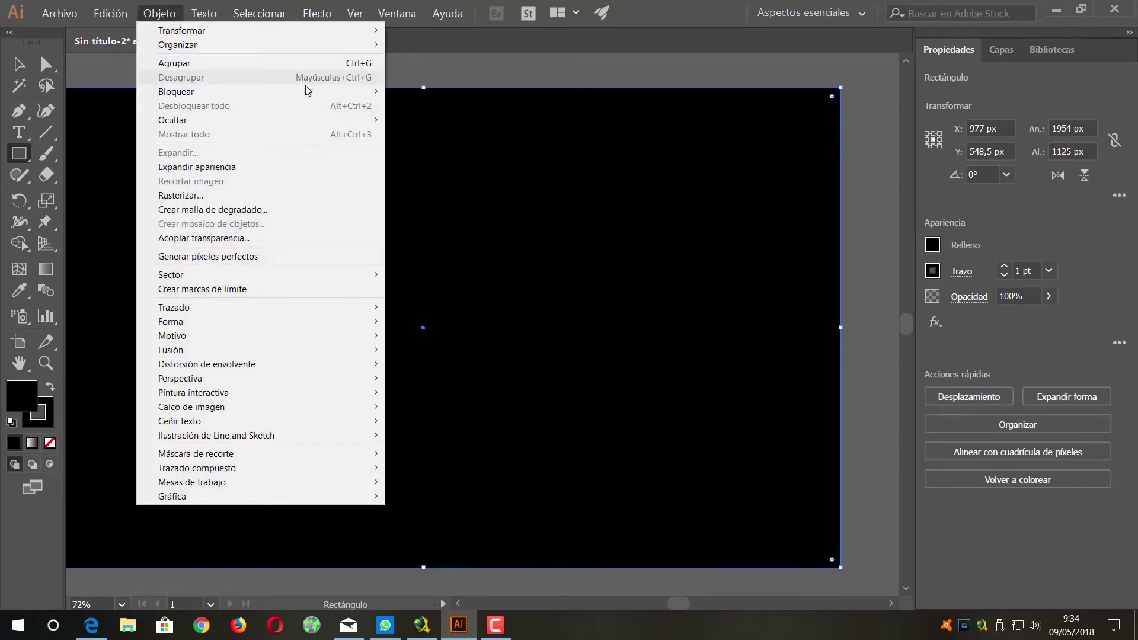
pyautogui.click(477, 92)
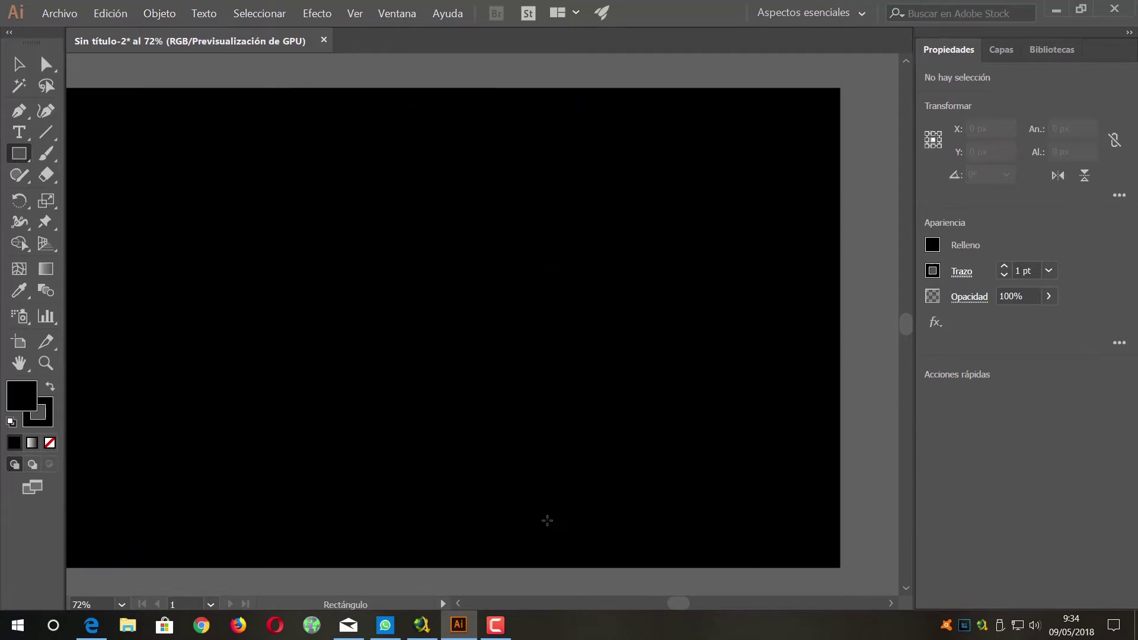
pyautogui.click(19, 363)
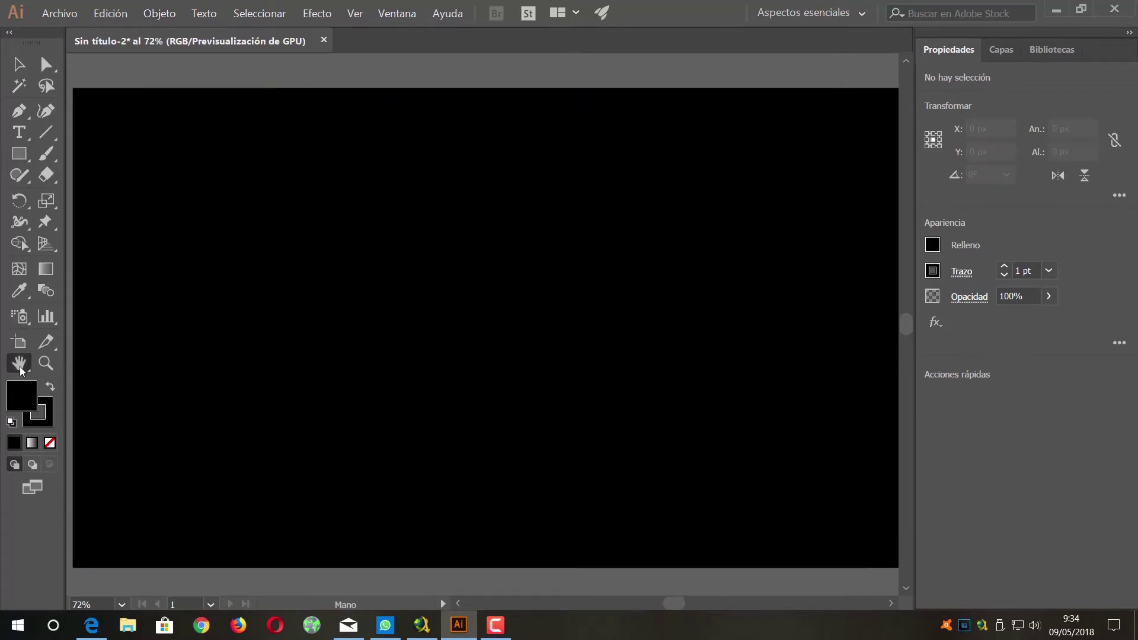
pyautogui.click(18, 132)
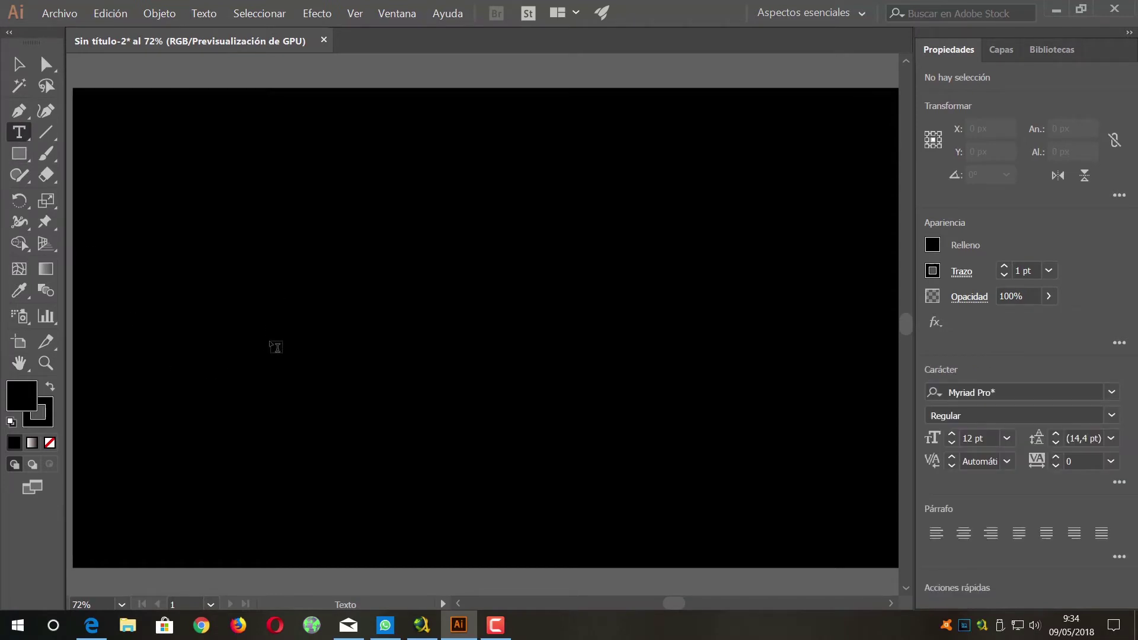
# Place a new text object on the artboard with a white fill
pyautogui.click(286, 336)
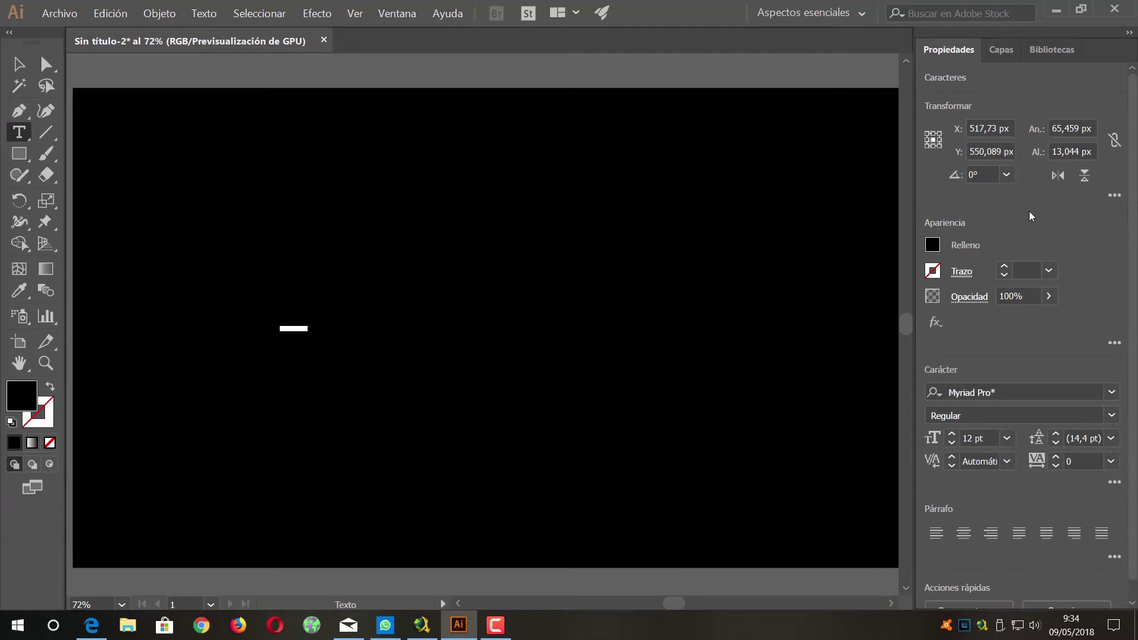
pyautogui.click(933, 245)
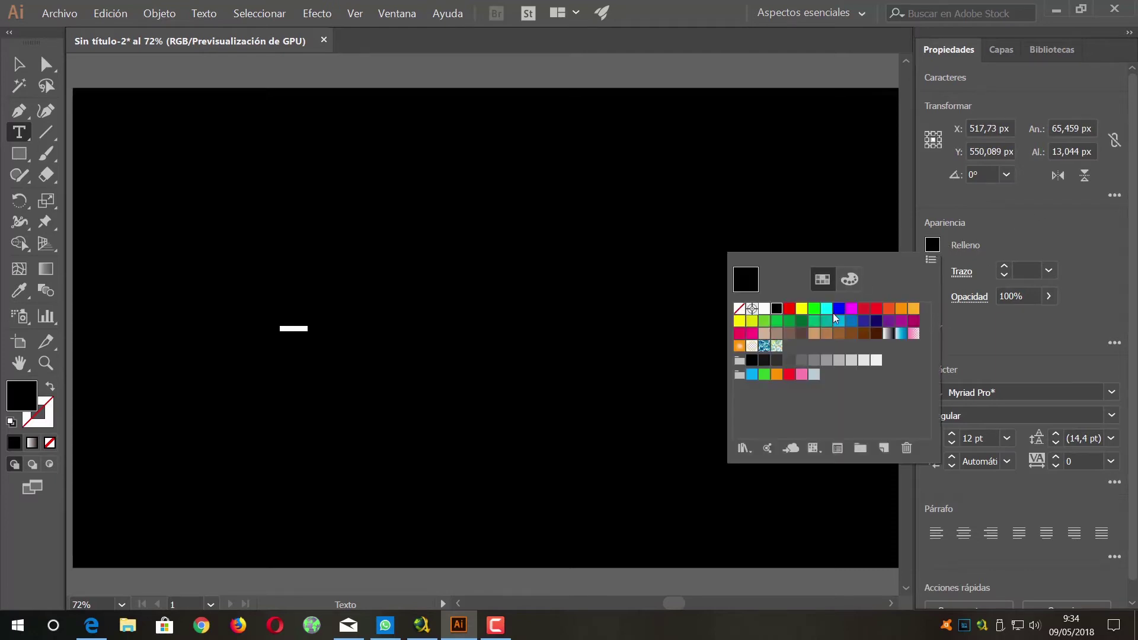
pyautogui.click(766, 309)
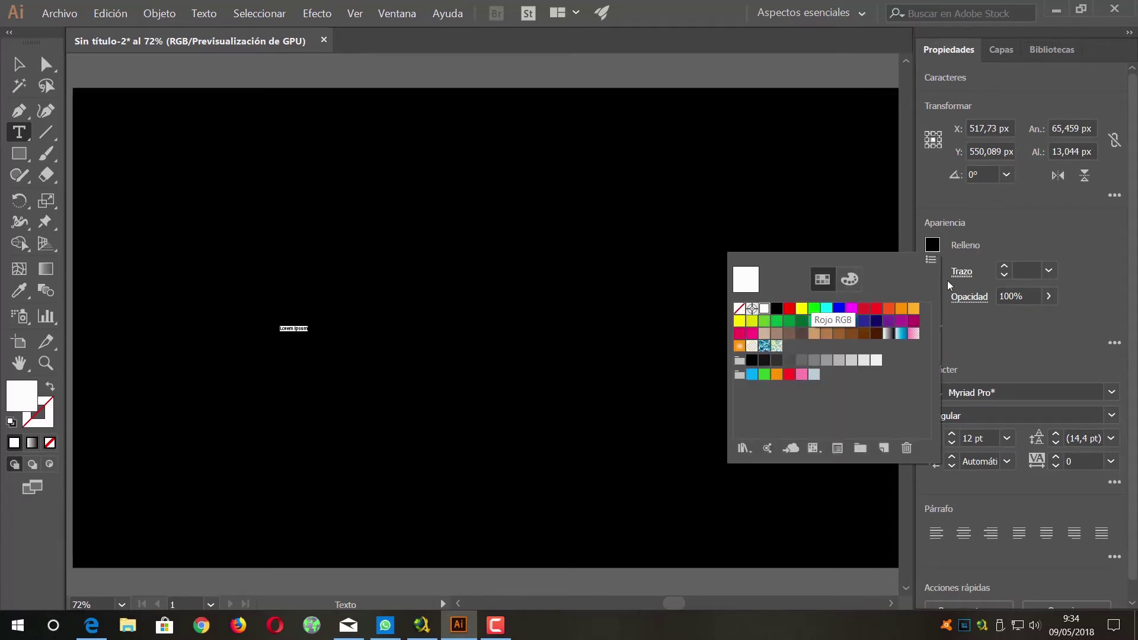
pyautogui.click(1055, 351)
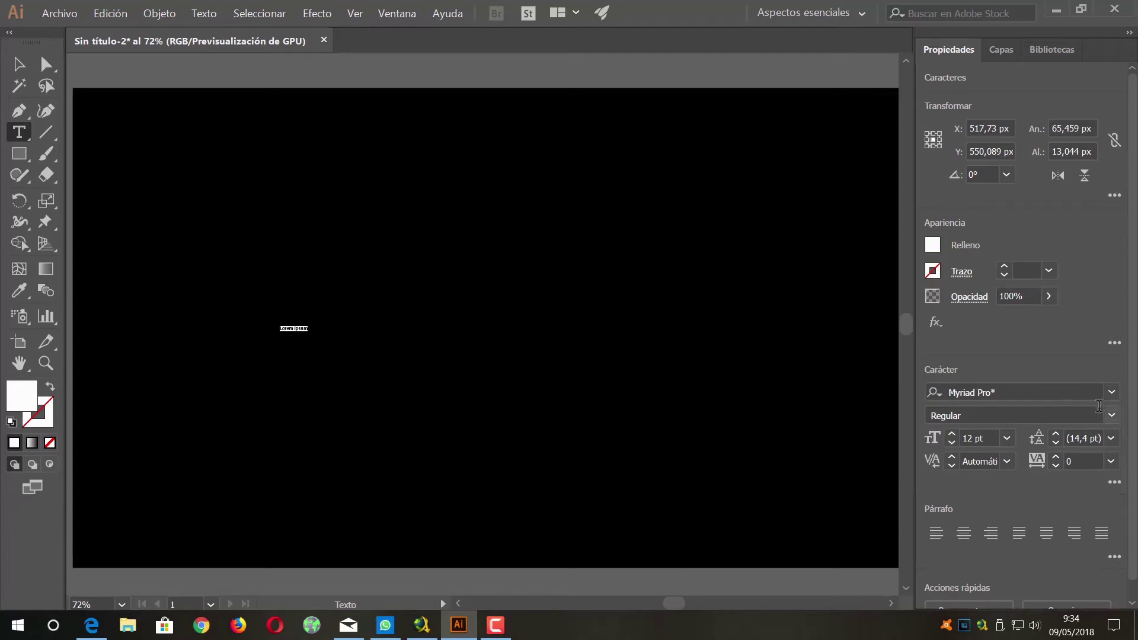
# Set the font to Impact at 400 pt and type 'EBM'
pyautogui.click(1111, 393)
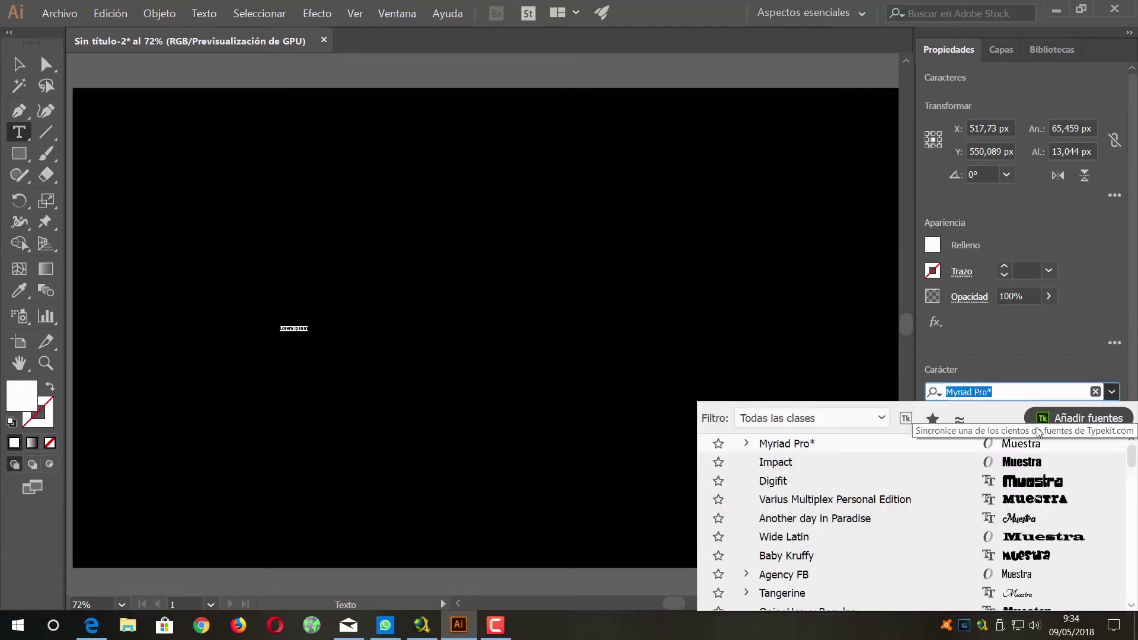
pyautogui.click(842, 464)
pyautogui.click(993, 439)
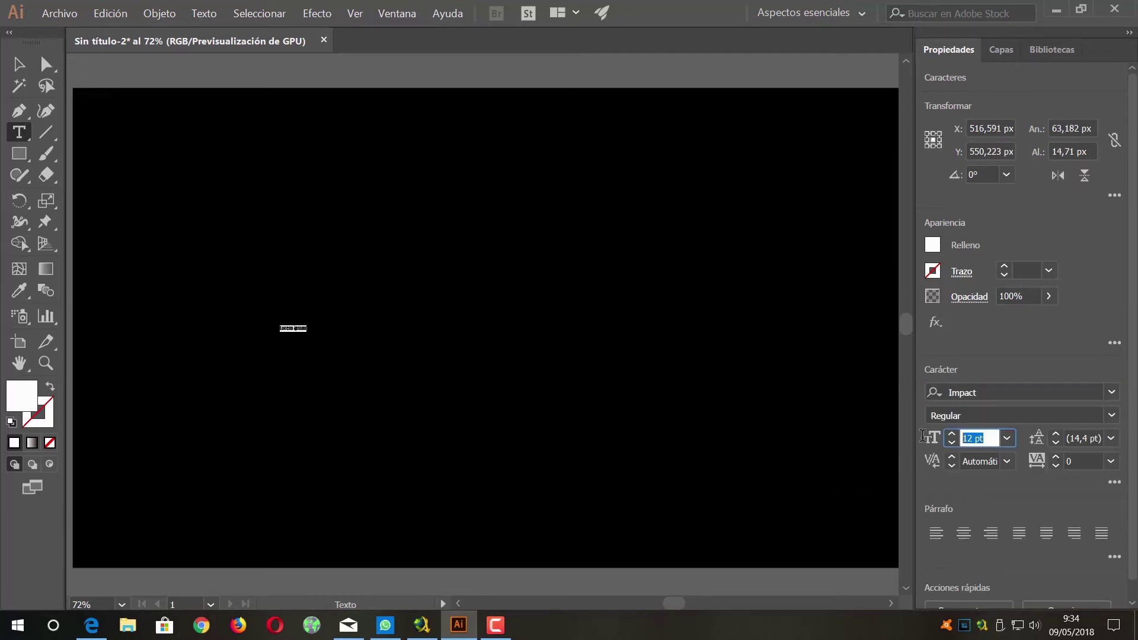
pyautogui.write('400')
pyautogui.press('Return')
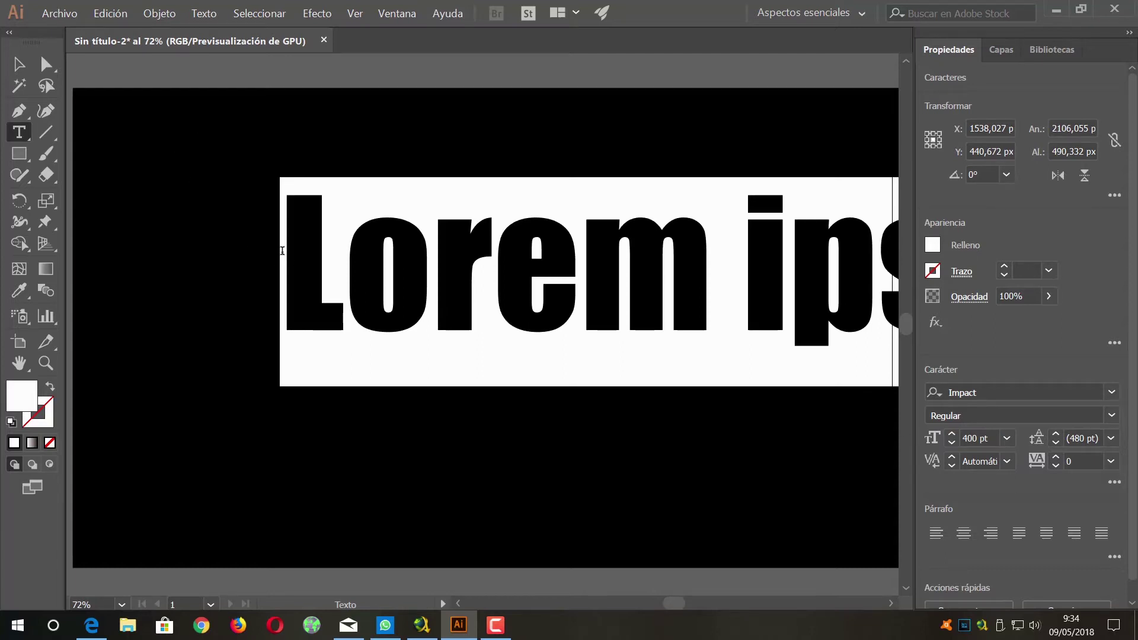
pyautogui.write('EB')
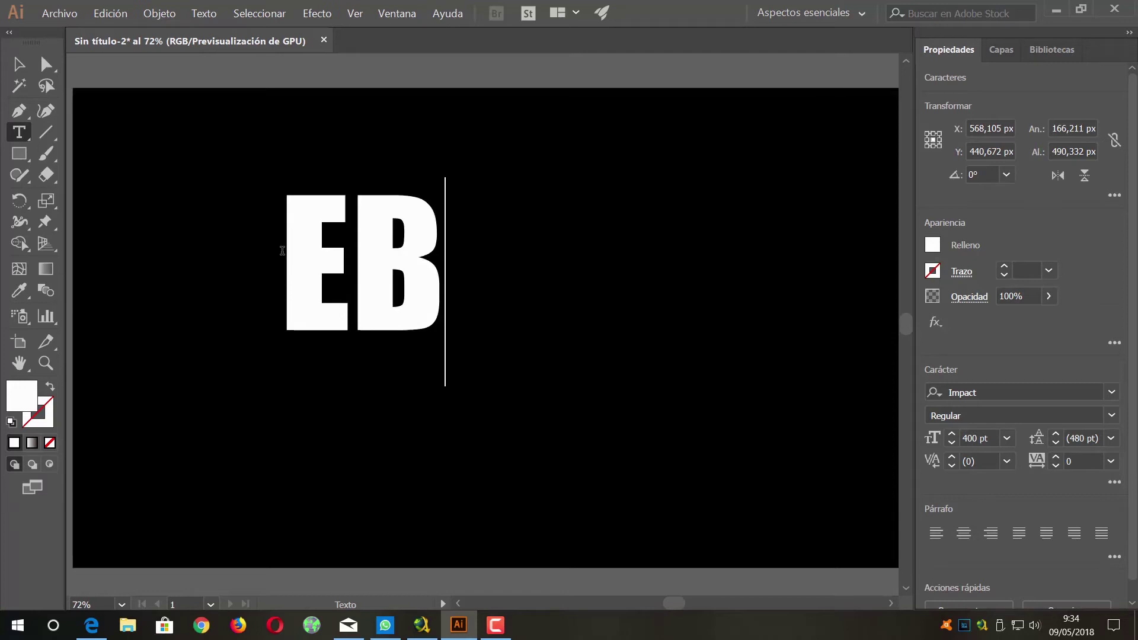
pyautogui.write('M')
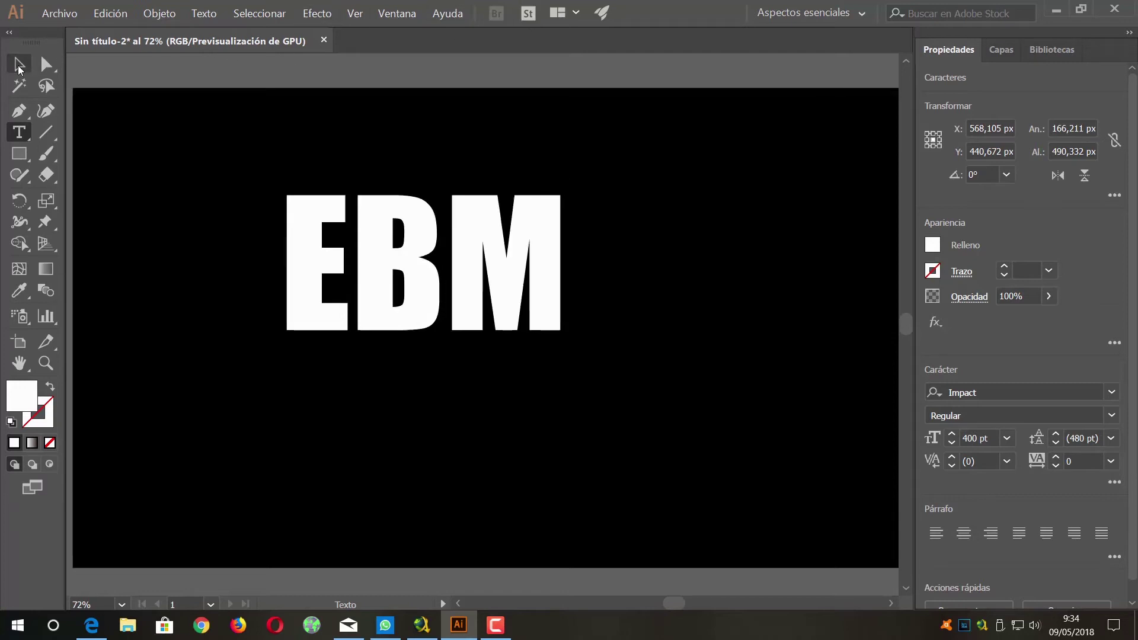
# Move the EBM text to the artboard centre and give it an 8 pt stroke
pyautogui.press('Escape')
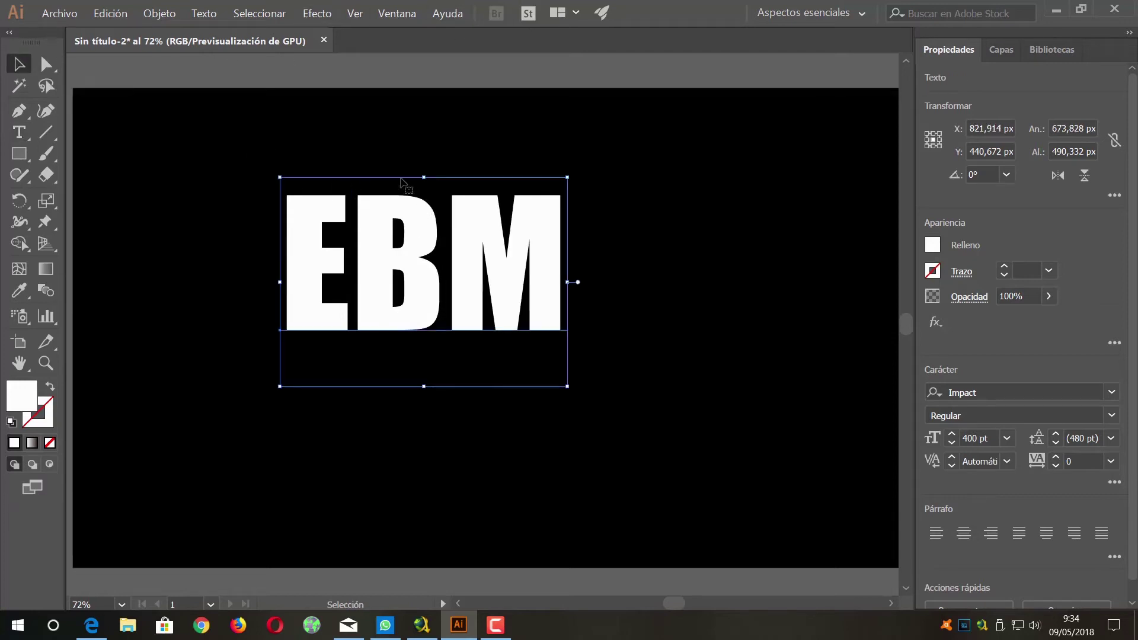
pyautogui.moveTo(400, 192); pyautogui.dragTo(446, 250)
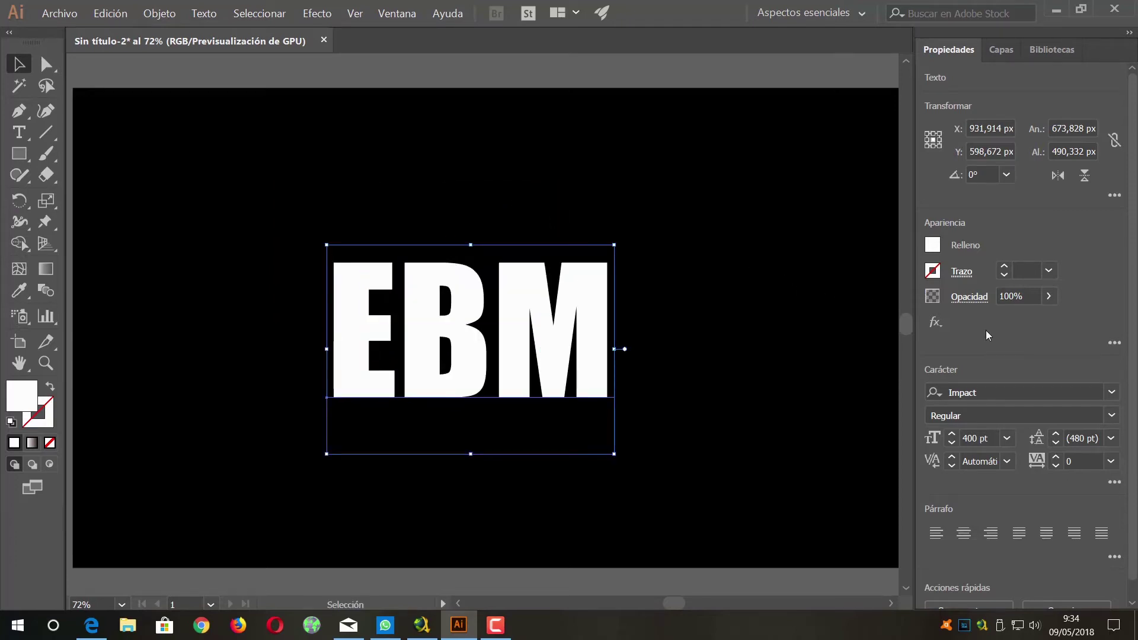
pyautogui.click(1049, 272)
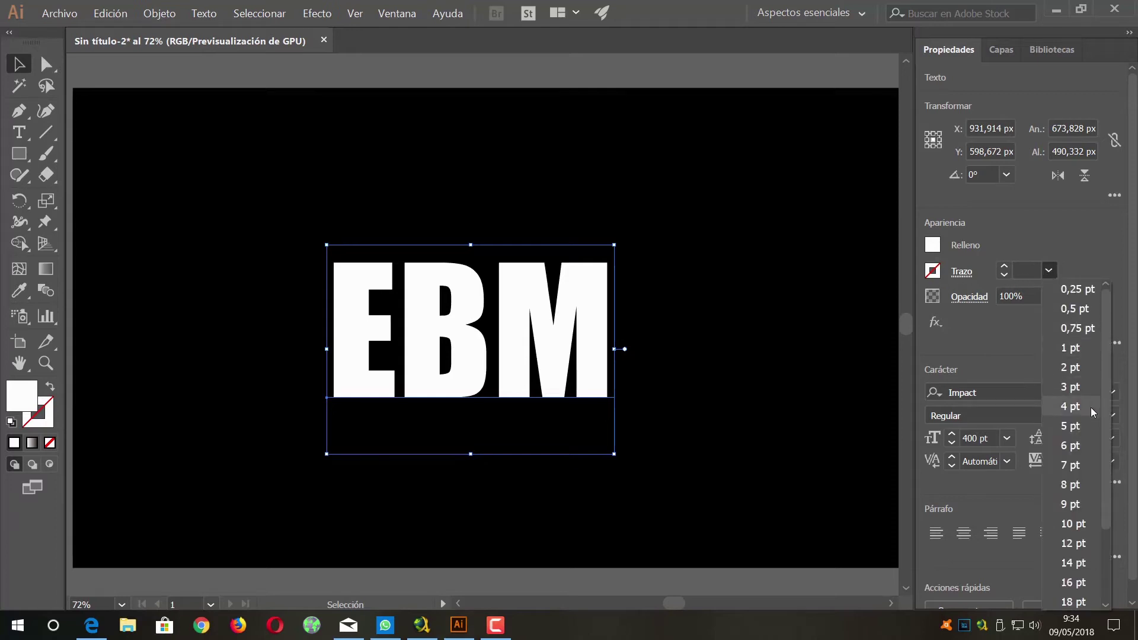
pyautogui.click(1073, 484)
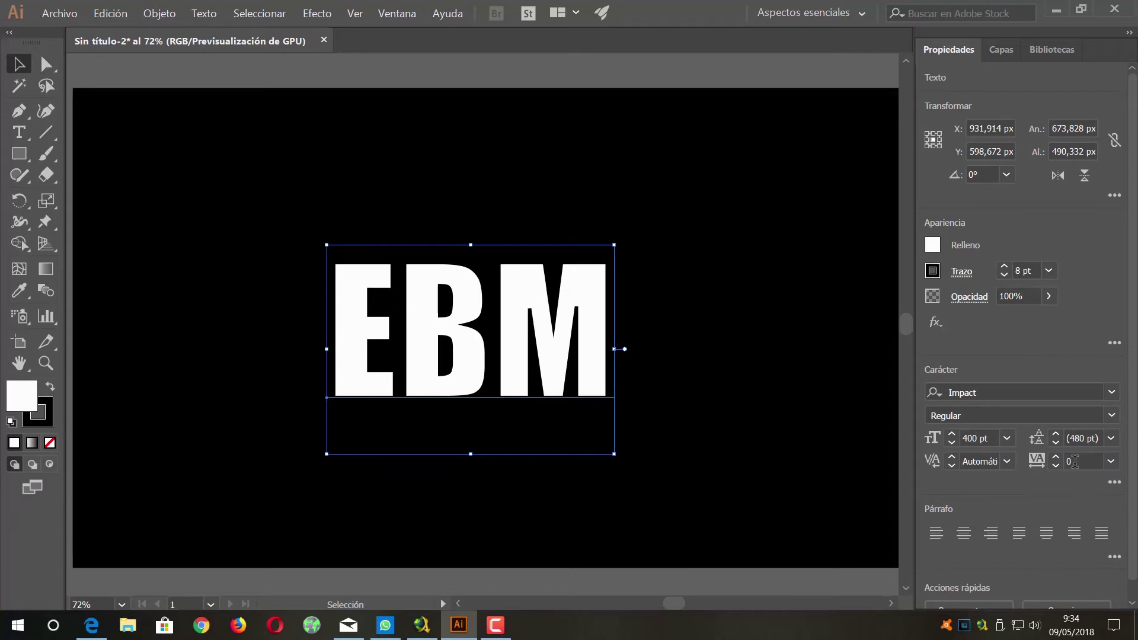
# Try a yellow fill, undo it back to white, and make the stroke yellow
pyautogui.click(934, 245)
pyautogui.click(802, 309)
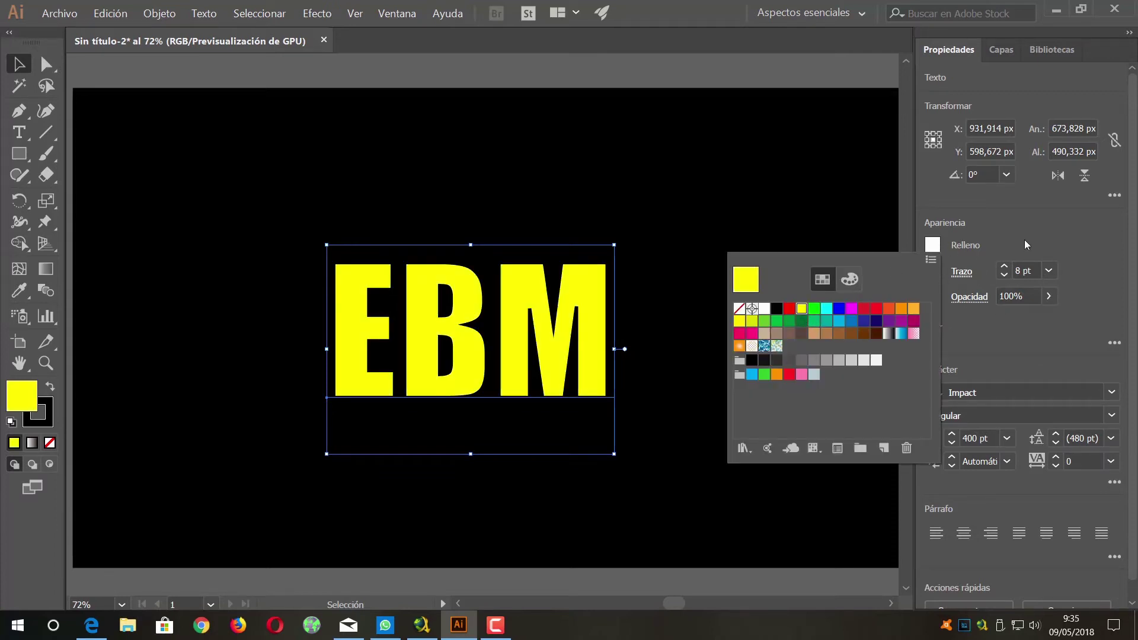
pyautogui.click(1062, 239)
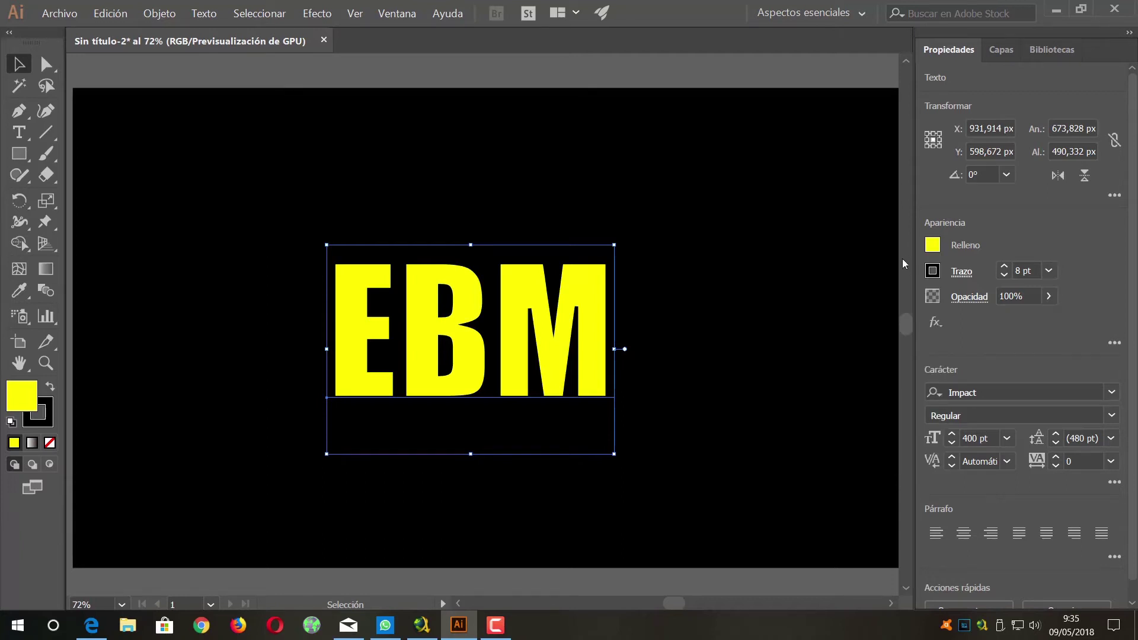
pyautogui.hotkey('ctrl', 'z')
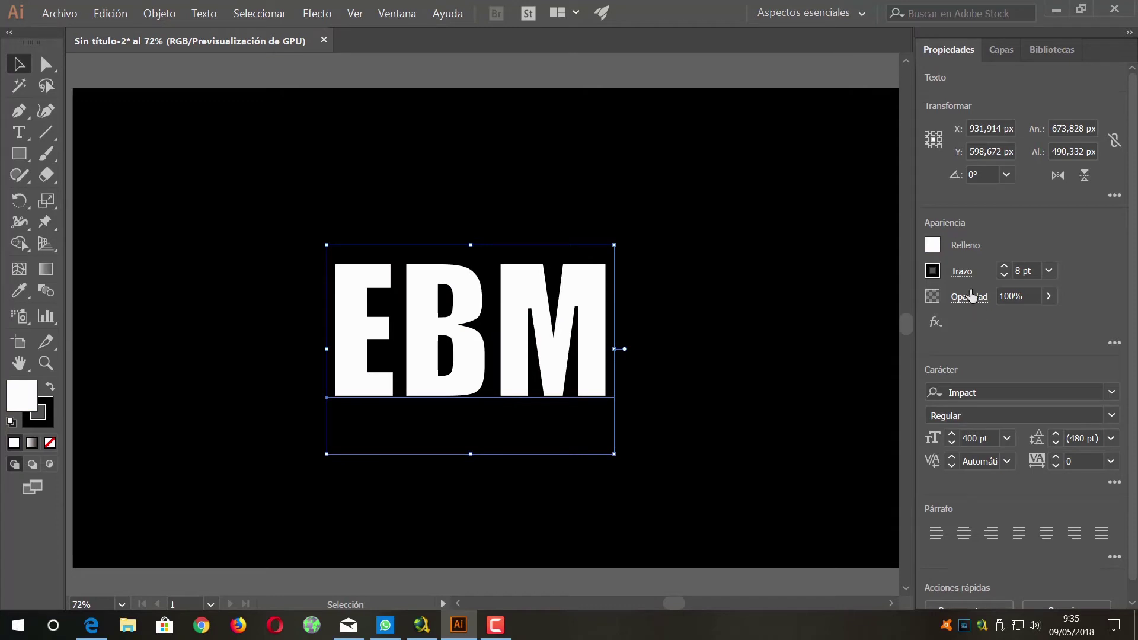
pyautogui.click(933, 271)
pyautogui.click(802, 334)
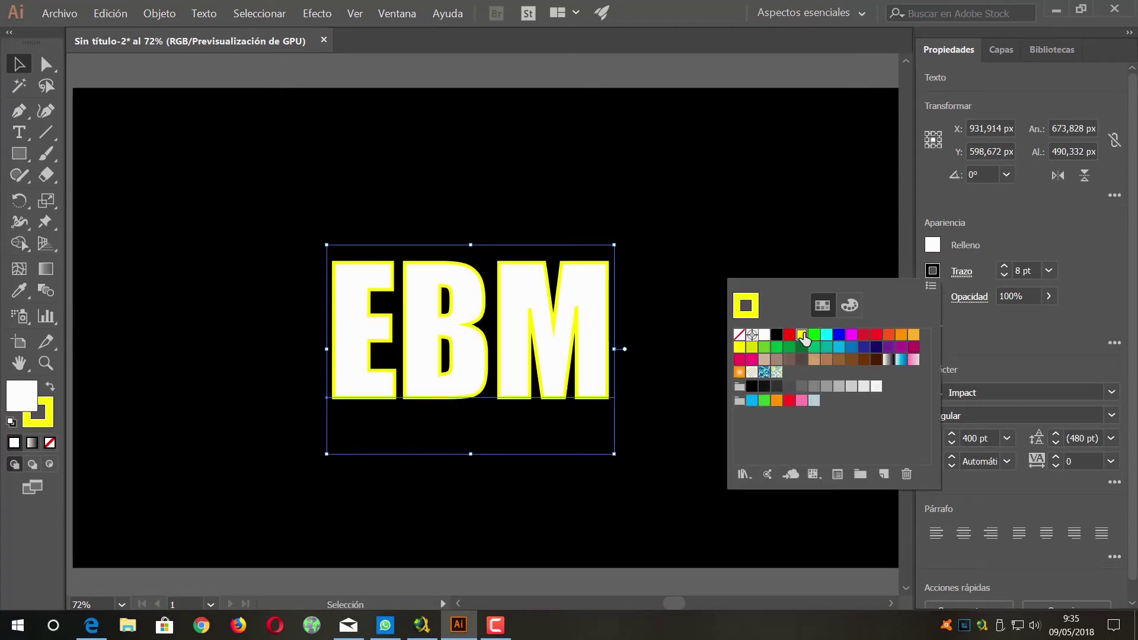
pyautogui.click(1112, 247)
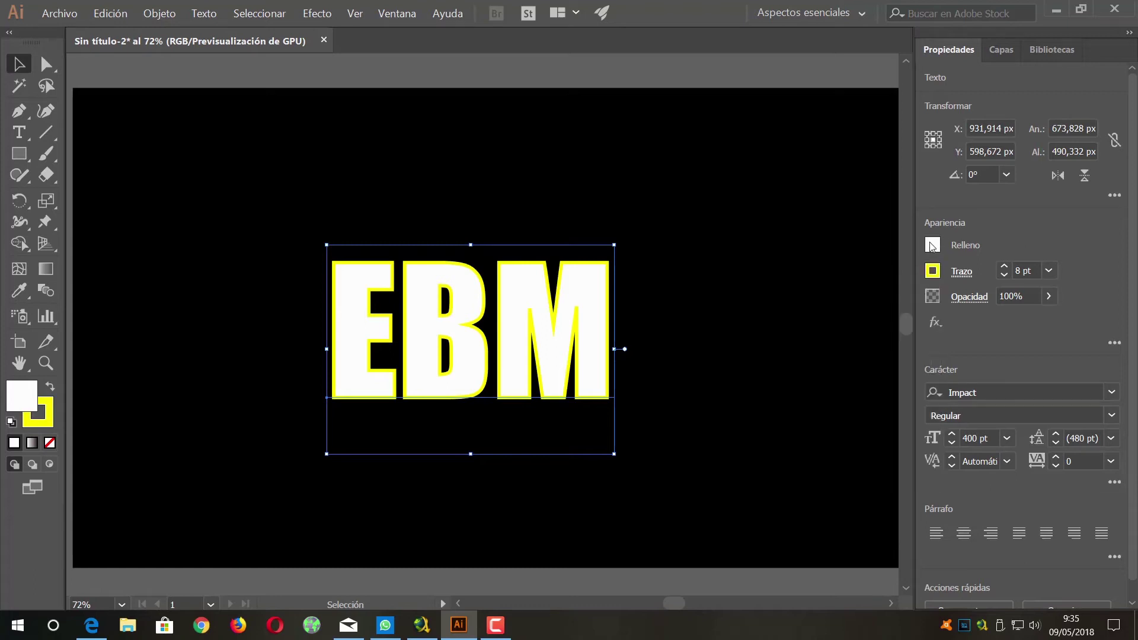
# Set the EBM fill to None and drag its corners to enlarge it to about 614 pt
pyautogui.click(932, 246)
pyautogui.click(740, 308)
pyautogui.click(1069, 222)
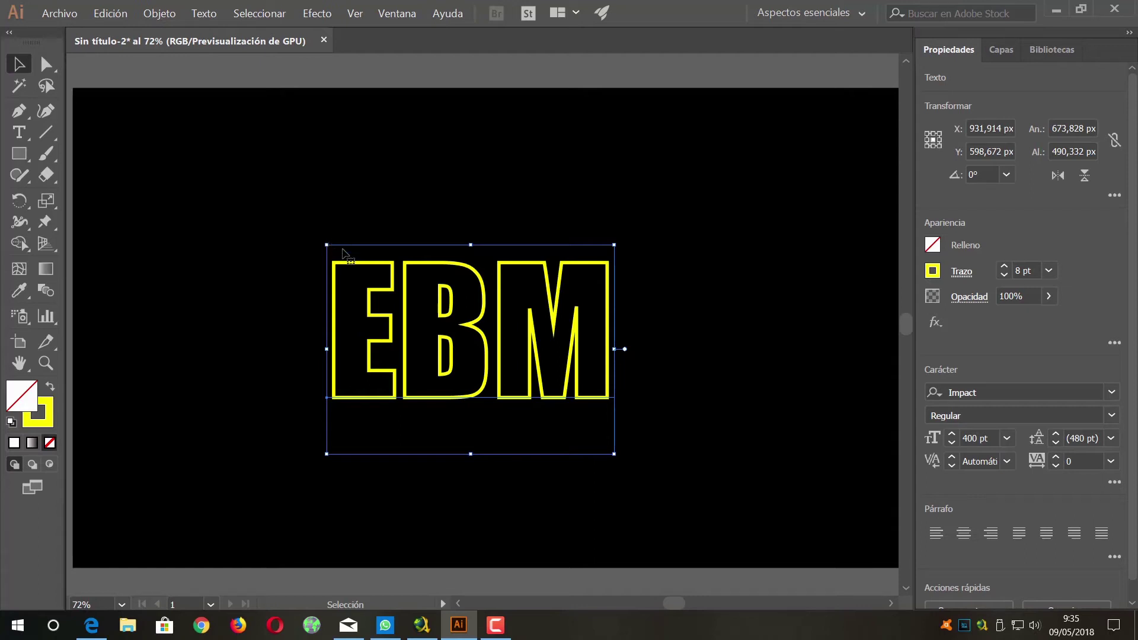
pyautogui.moveTo(323, 242); pyautogui.dragTo(250, 189)
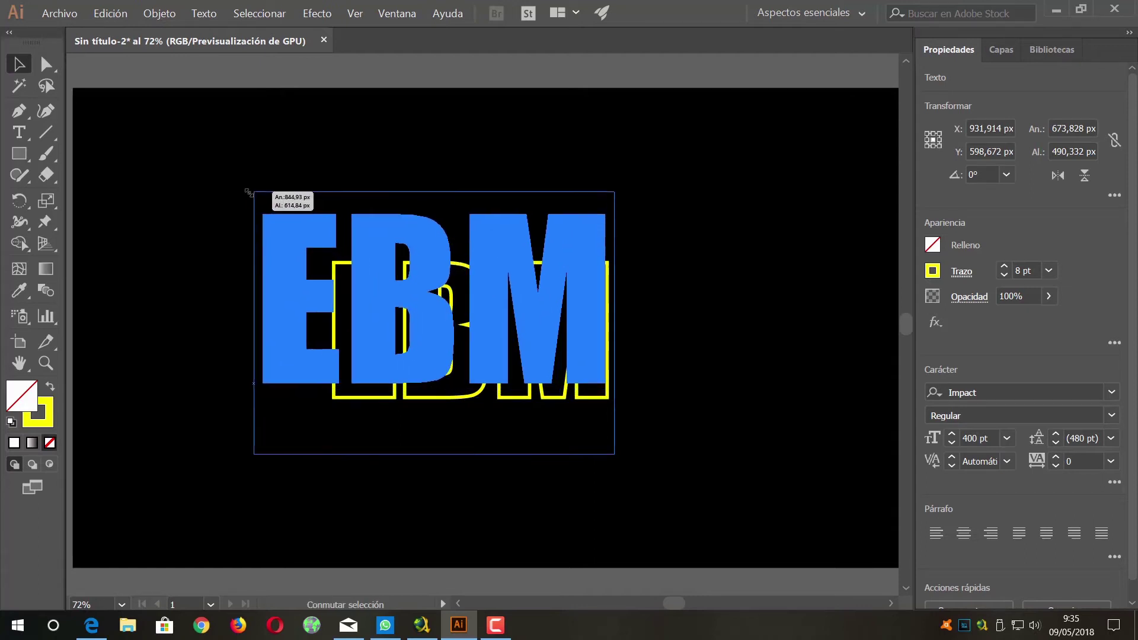
pyautogui.moveTo(614, 455); pyautogui.dragTo(695, 514)
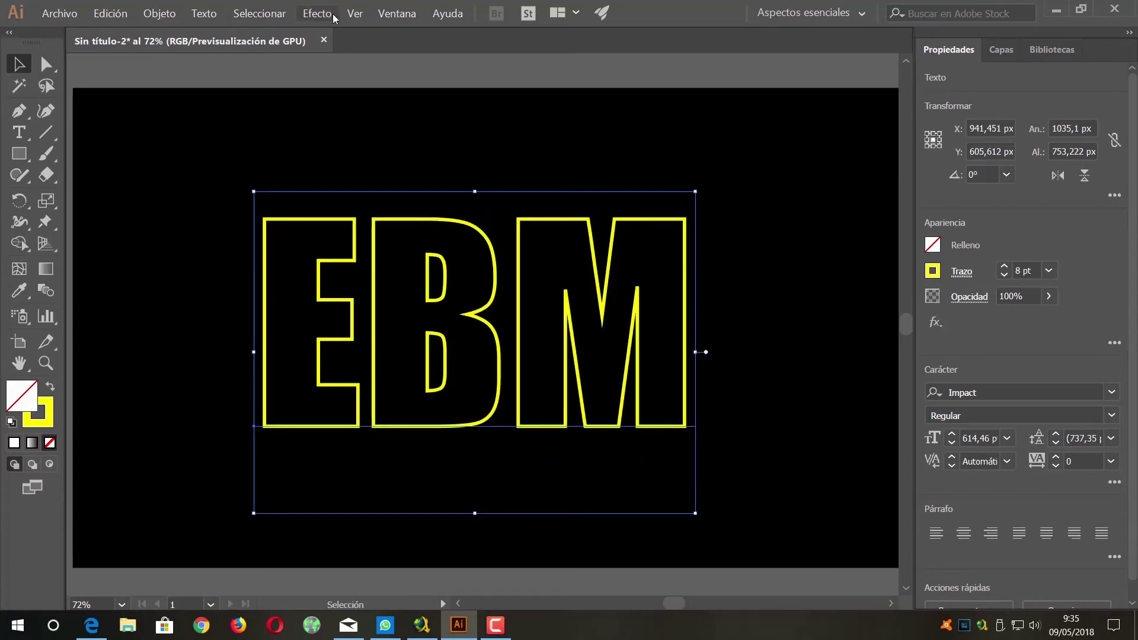
# Apply a 50 pt 3D Extrude & Bevel to EBM, tilted to a custom angle
pyautogui.click(333, 21)
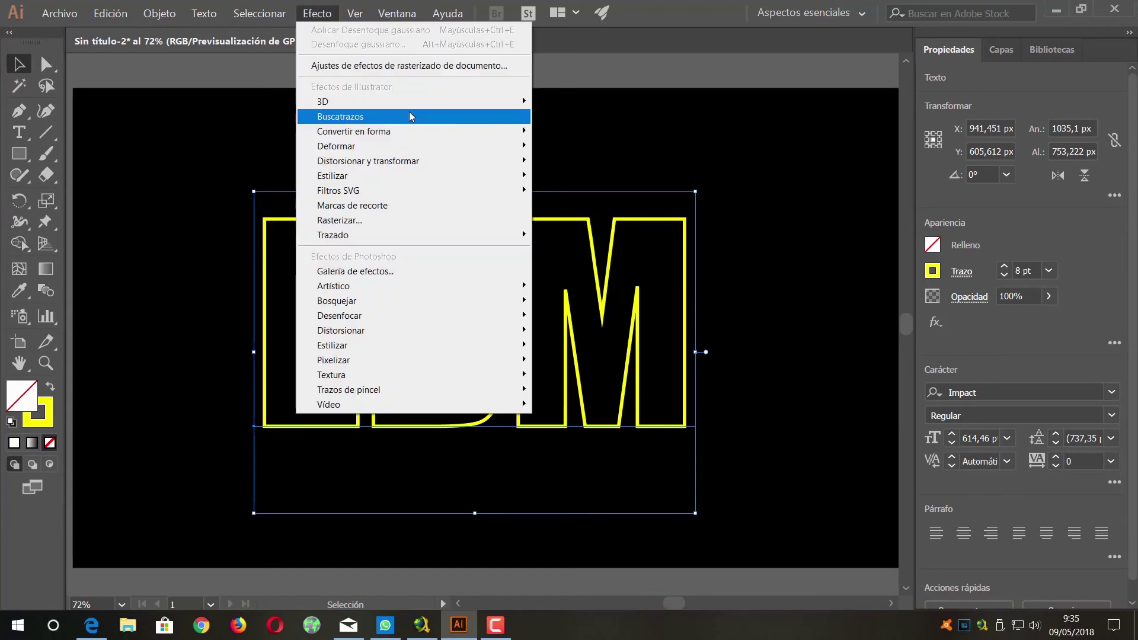
pyautogui.moveTo(355, 102)
pyautogui.click(615, 100)
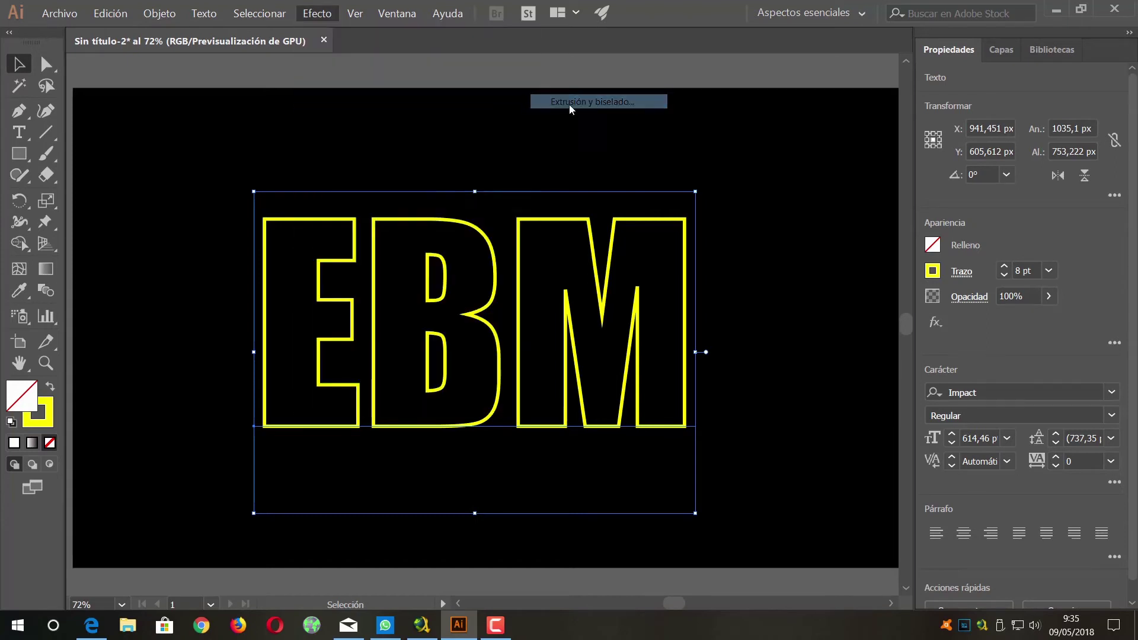
pyautogui.click(620, 383)
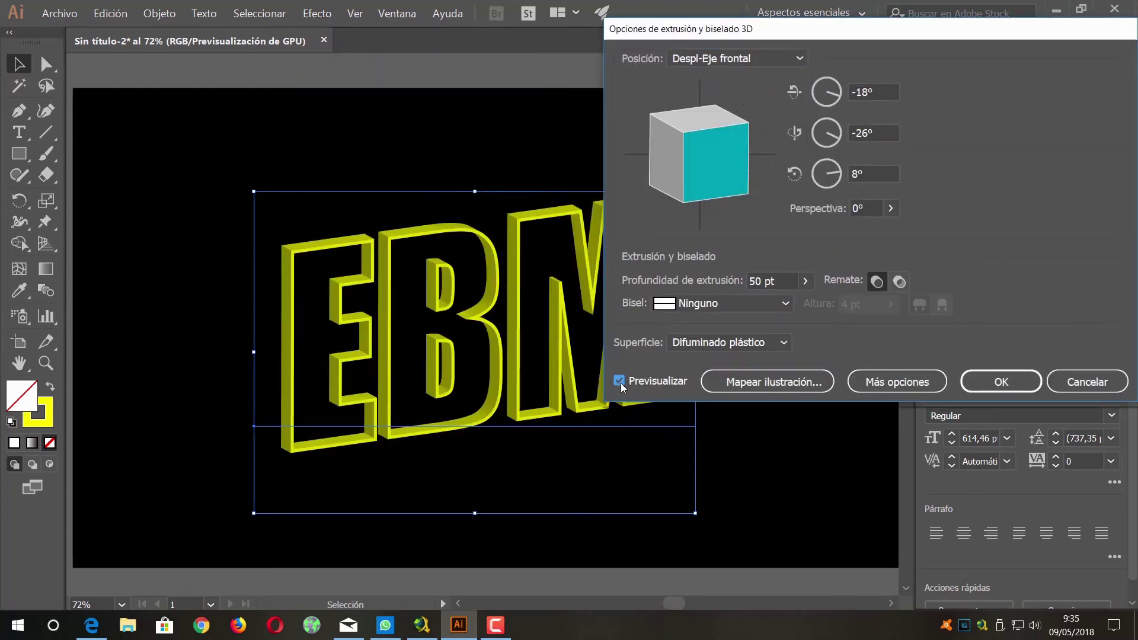
pyautogui.moveTo(711, 159)
pyautogui.mouseDown()
pyautogui.moveTo(728, 151)
pyautogui.moveTo(683, 135)
pyautogui.moveTo(669, 166)
pyautogui.moveTo(719, 152)
pyautogui.moveTo(730, 130)
pyautogui.moveTo(708, 137)
pyautogui.moveTo(734, 168)
pyautogui.moveTo(693, 156)
pyautogui.moveTo(730, 165)
pyautogui.moveTo(699, 144)
pyautogui.moveTo(722, 154)
pyautogui.mouseUp()
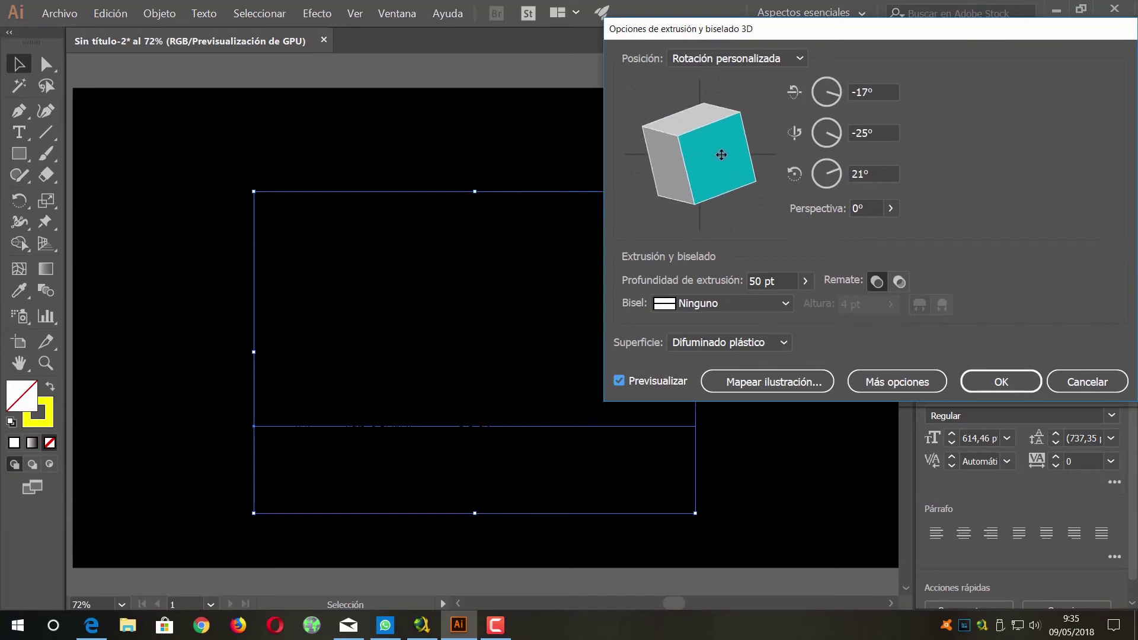
pyautogui.click(1002, 382)
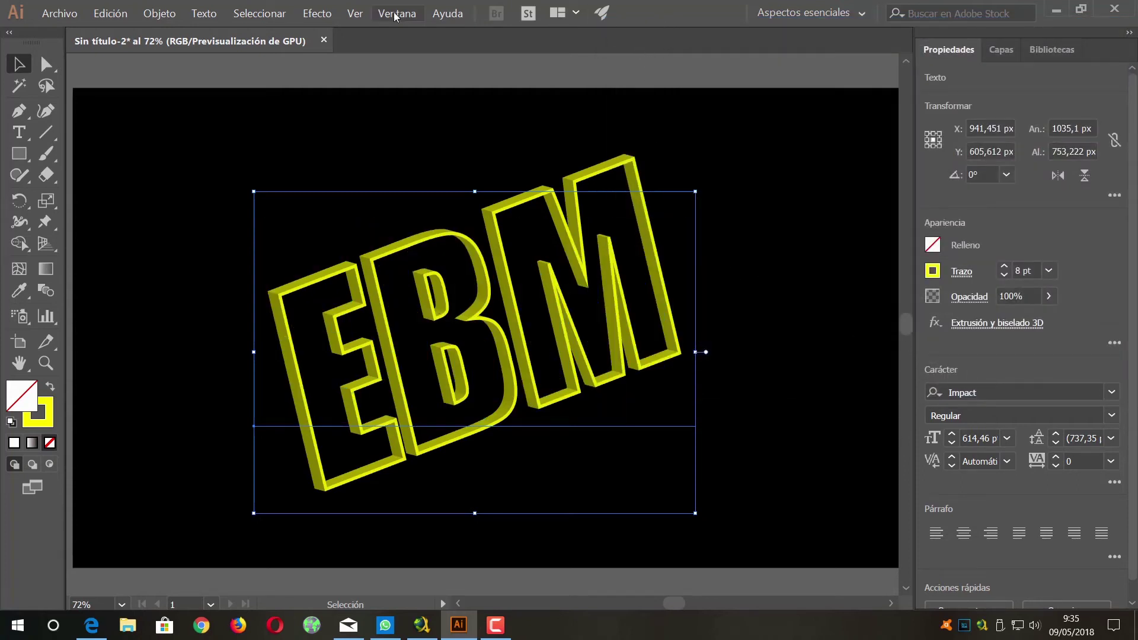
# Apply a Gaussian Blur with a radius of about 4.1 px to the 3D letters
pyautogui.click(319, 17)
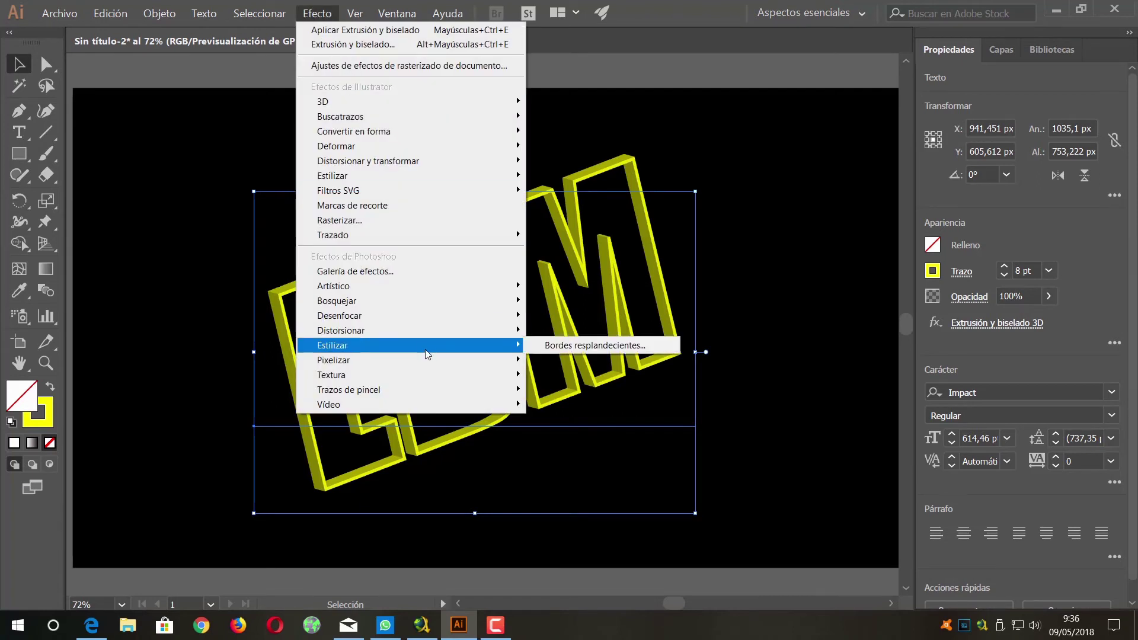
pyautogui.moveTo(339, 316)
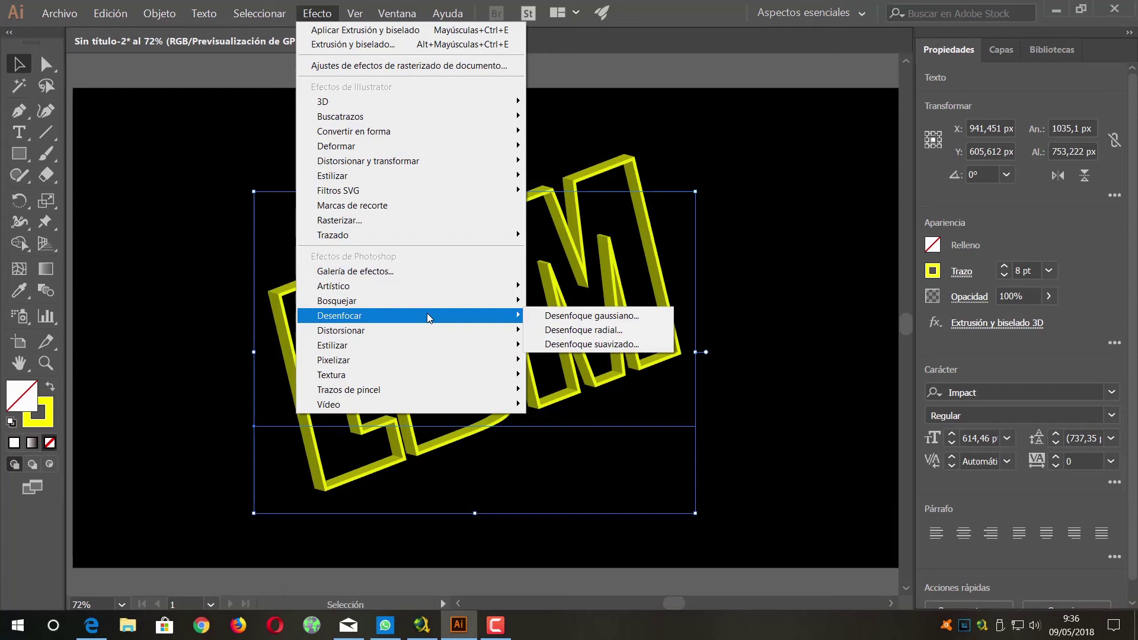
pyautogui.click(593, 316)
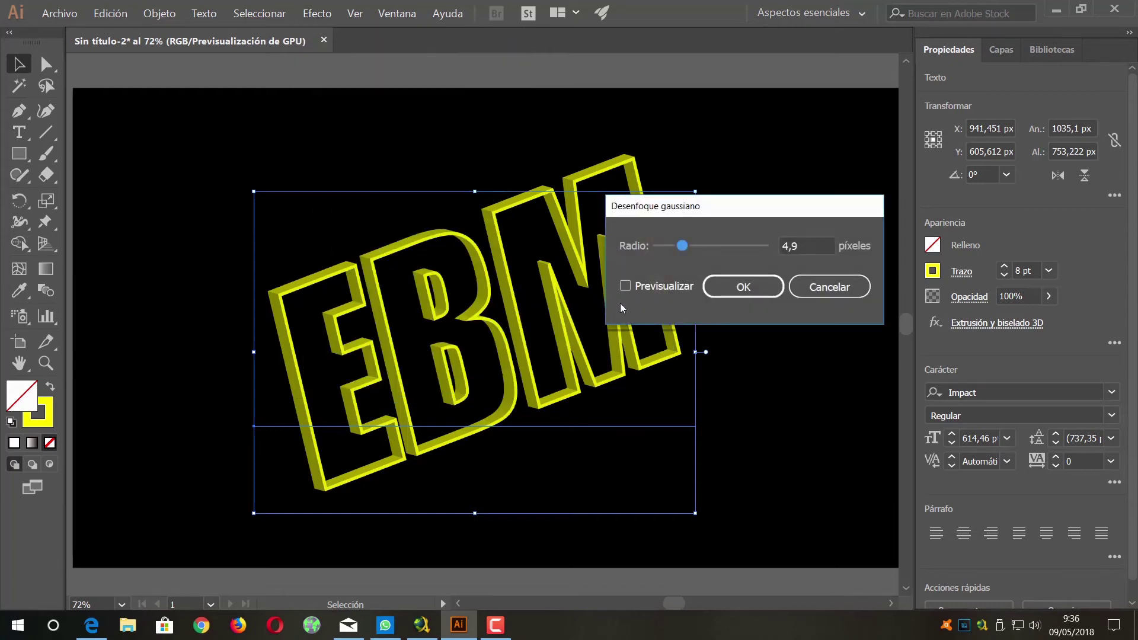
pyautogui.click(625, 287)
pyautogui.moveTo(682, 245)
pyautogui.mouseDown()
pyautogui.moveTo(656, 245)
pyautogui.moveTo(748, 253)
pyautogui.moveTo(677, 249)
pyautogui.mouseUp()
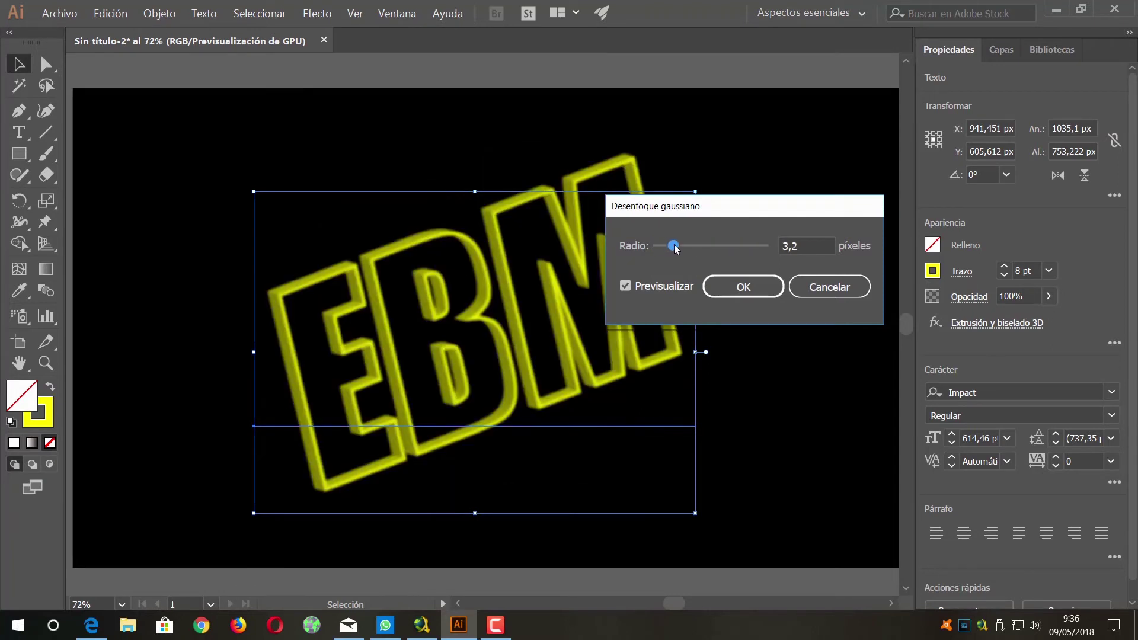
pyautogui.moveTo(679, 249); pyautogui.dragTo(683, 249)
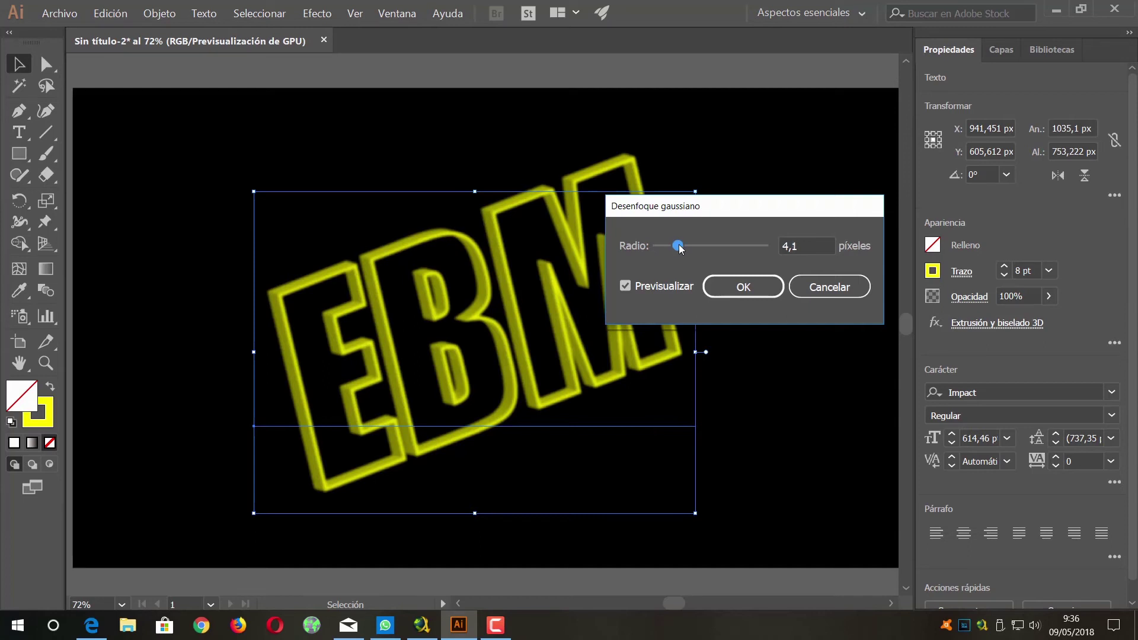
pyautogui.click(765, 293)
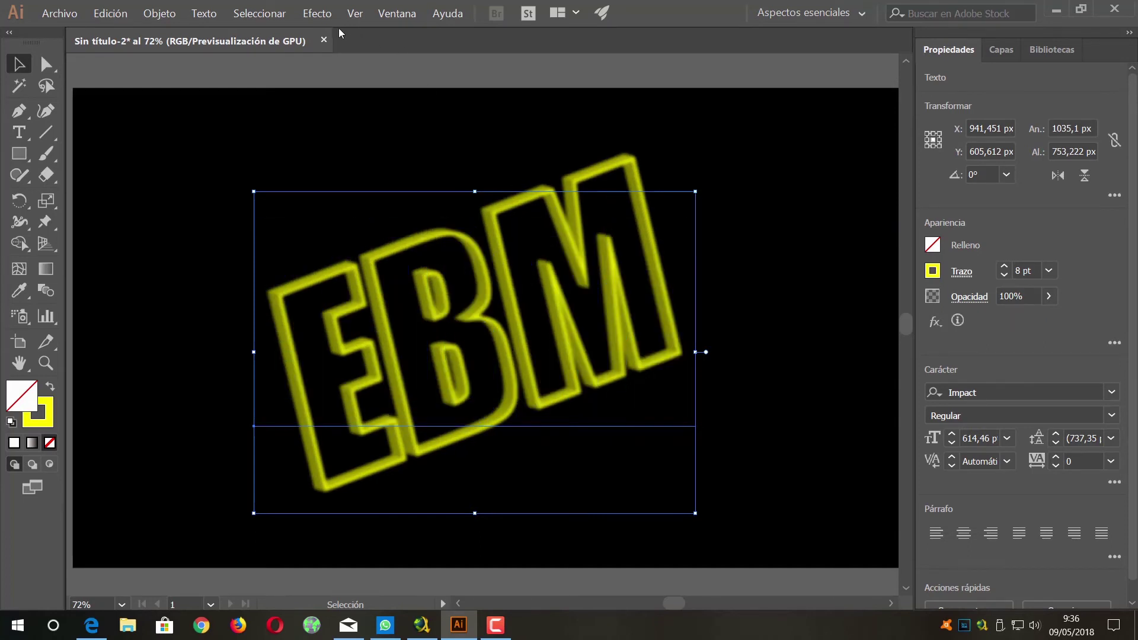
# Apply Bajorrelieve with detail 13, smoothing 3 and light from Superior
pyautogui.click(317, 13)
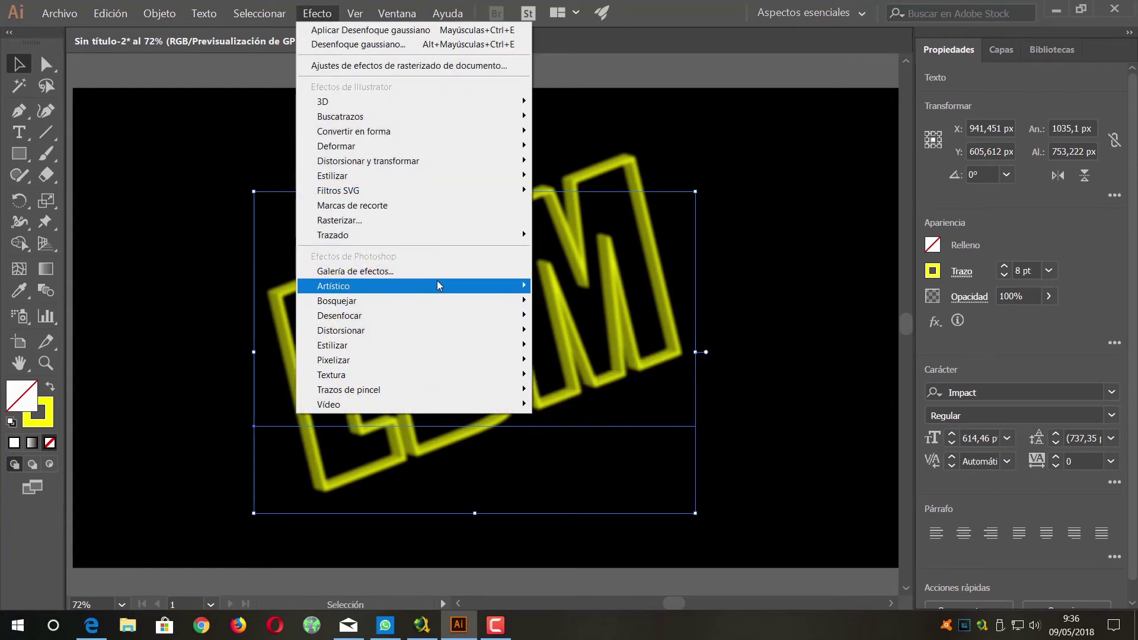
pyautogui.moveTo(336, 300)
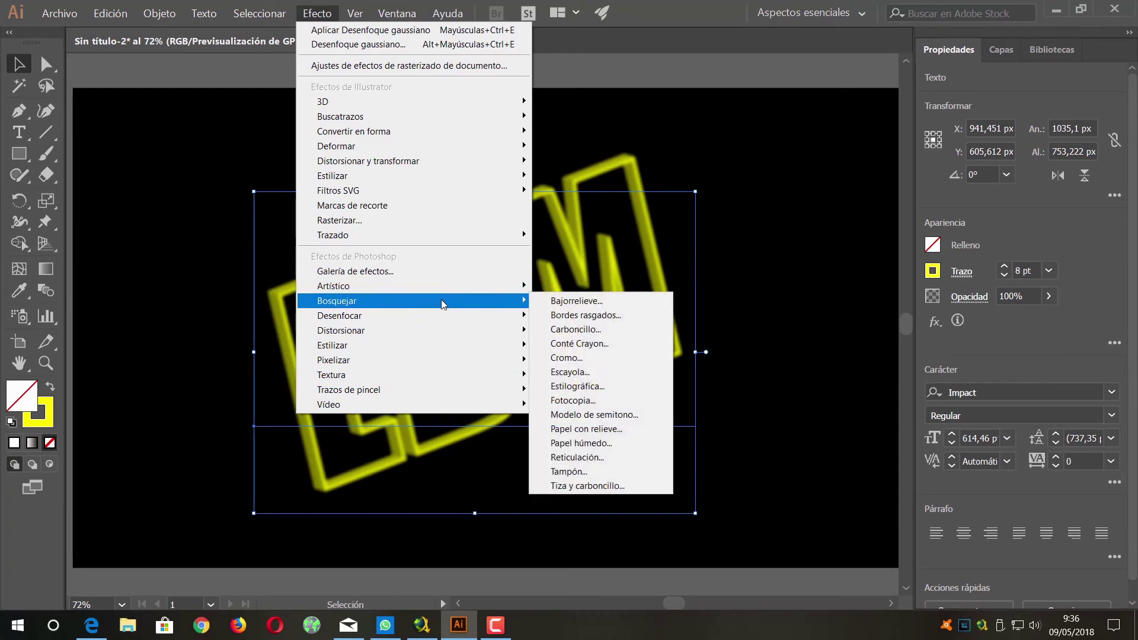
pyautogui.click(563, 303)
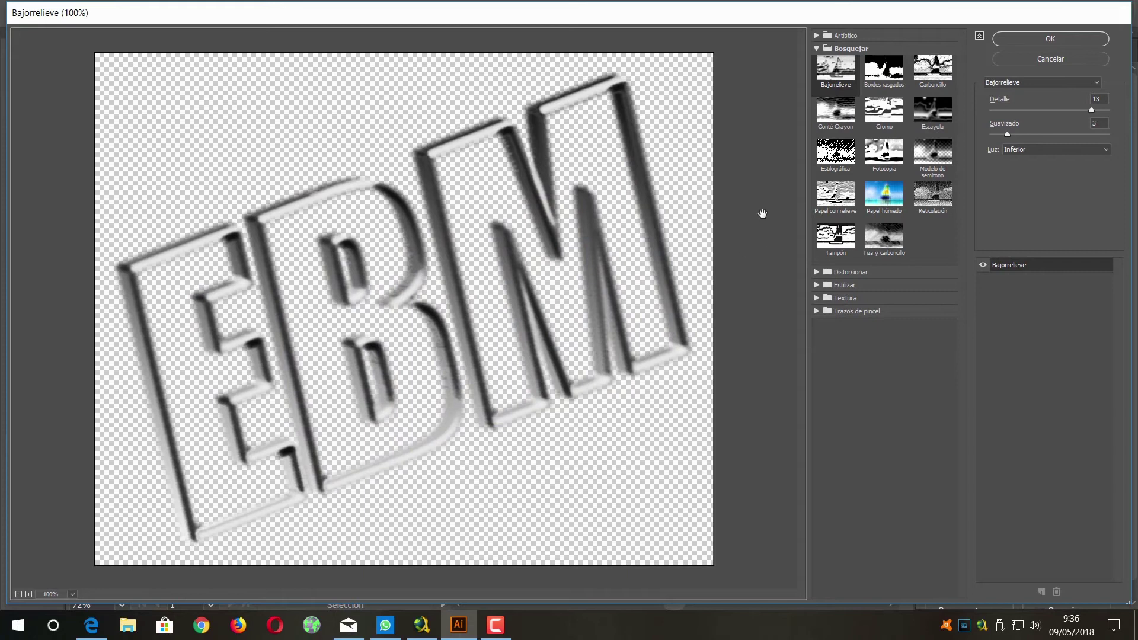
pyautogui.moveTo(1090, 110); pyautogui.dragTo(1052, 111)
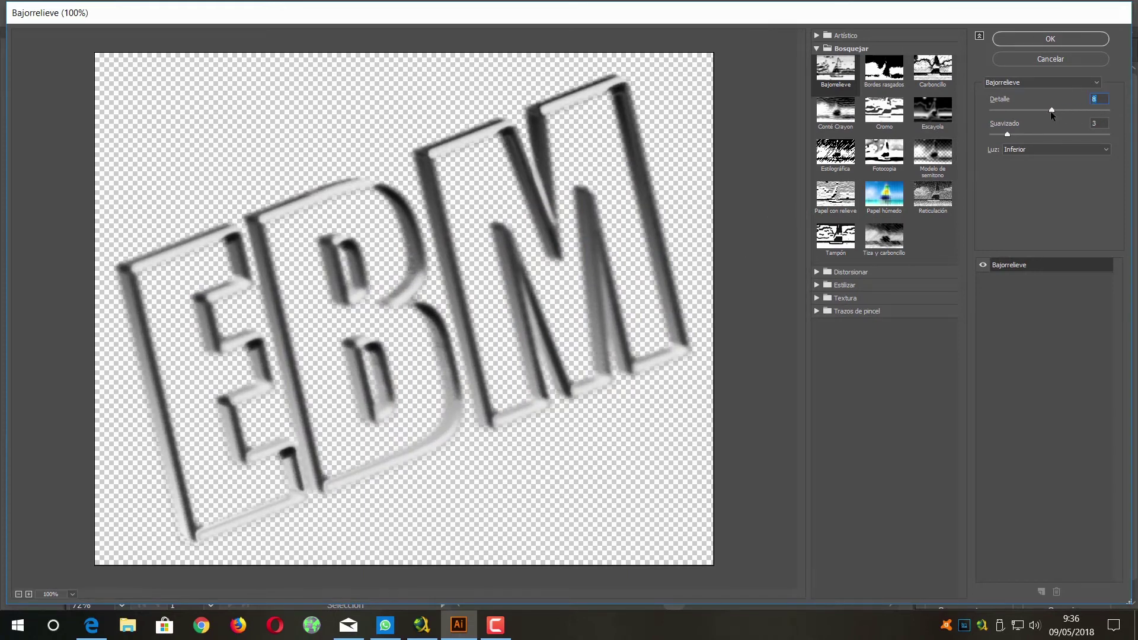
pyautogui.moveTo(1052, 111); pyautogui.dragTo(1093, 113)
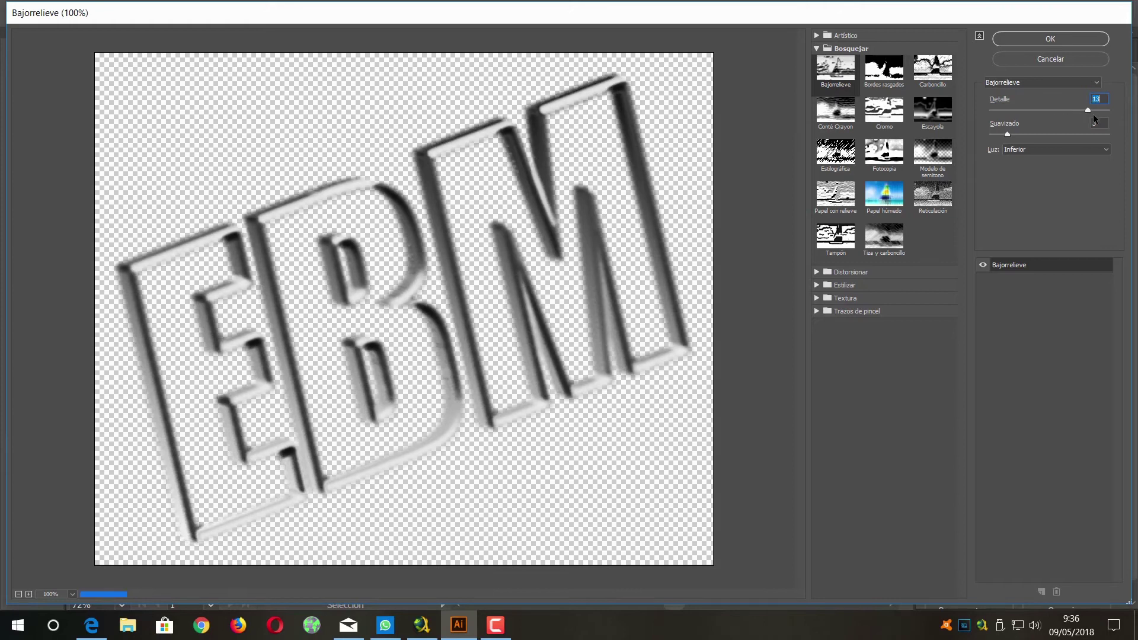
pyautogui.click(1106, 150)
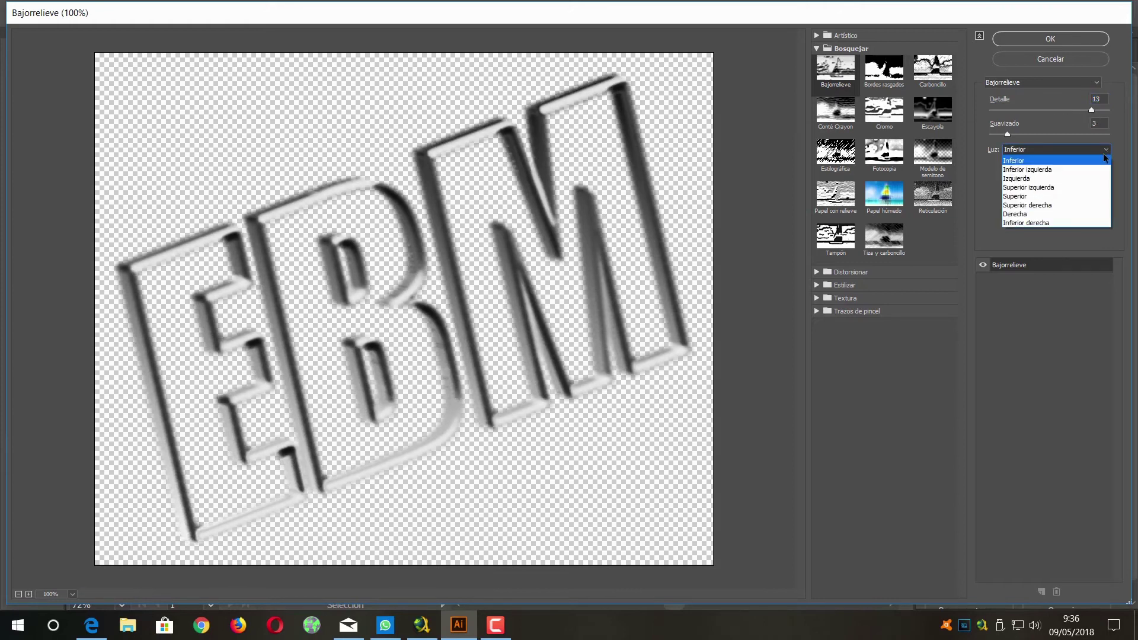
pyautogui.click(1045, 197)
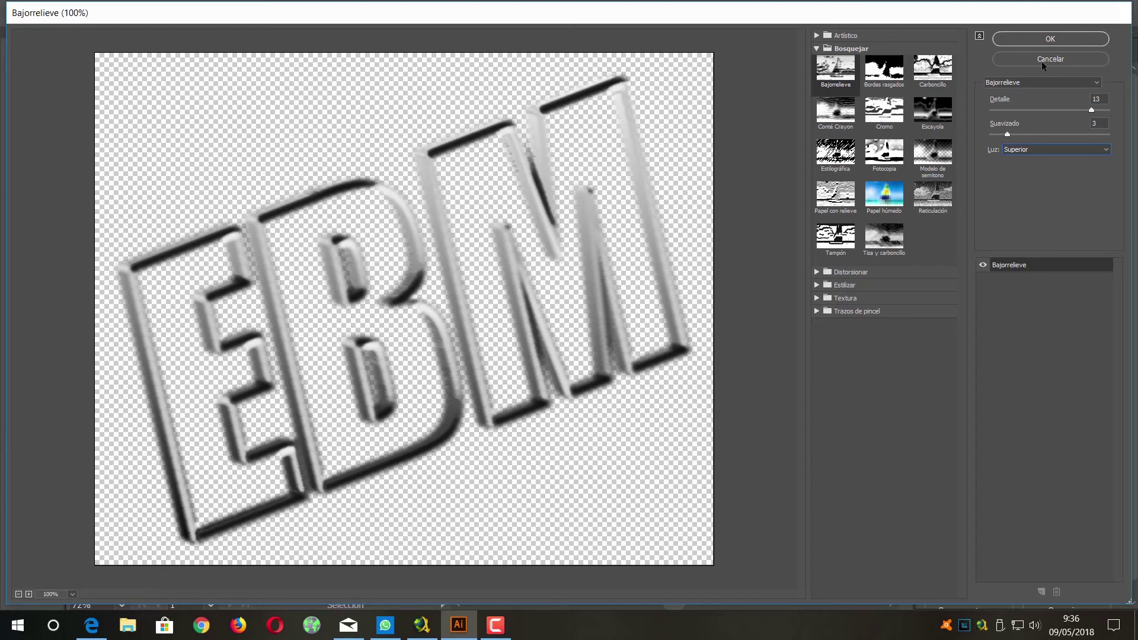
pyautogui.click(1043, 38)
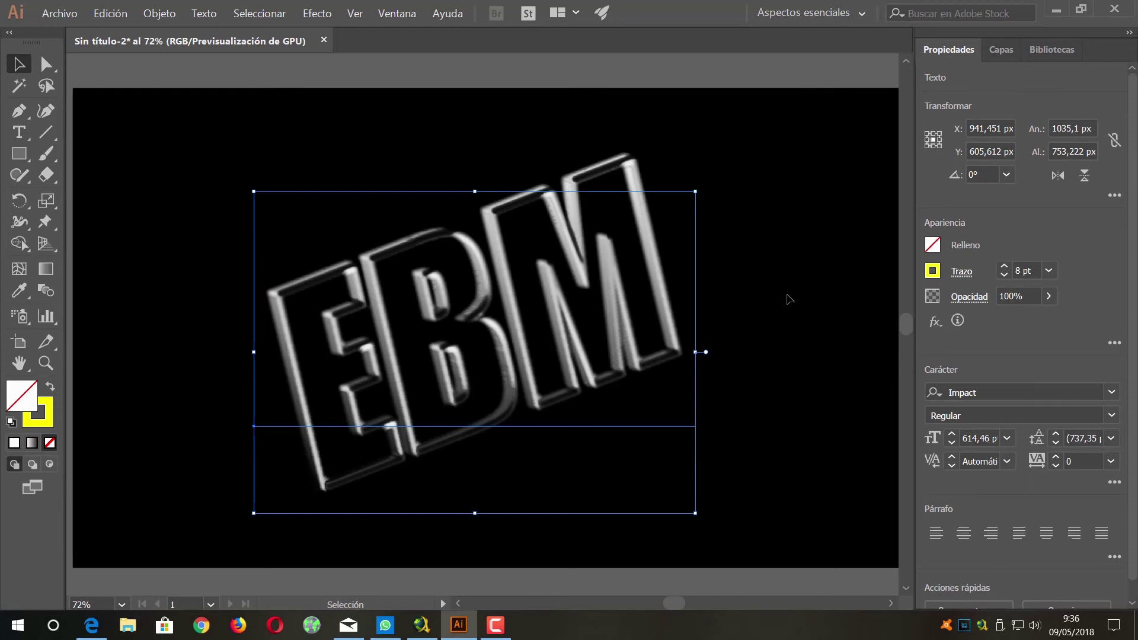
# Undo the emboss and reapply Bajorrelieve with the light set to Inferior
pyautogui.hotkey('ctrl', 'z')
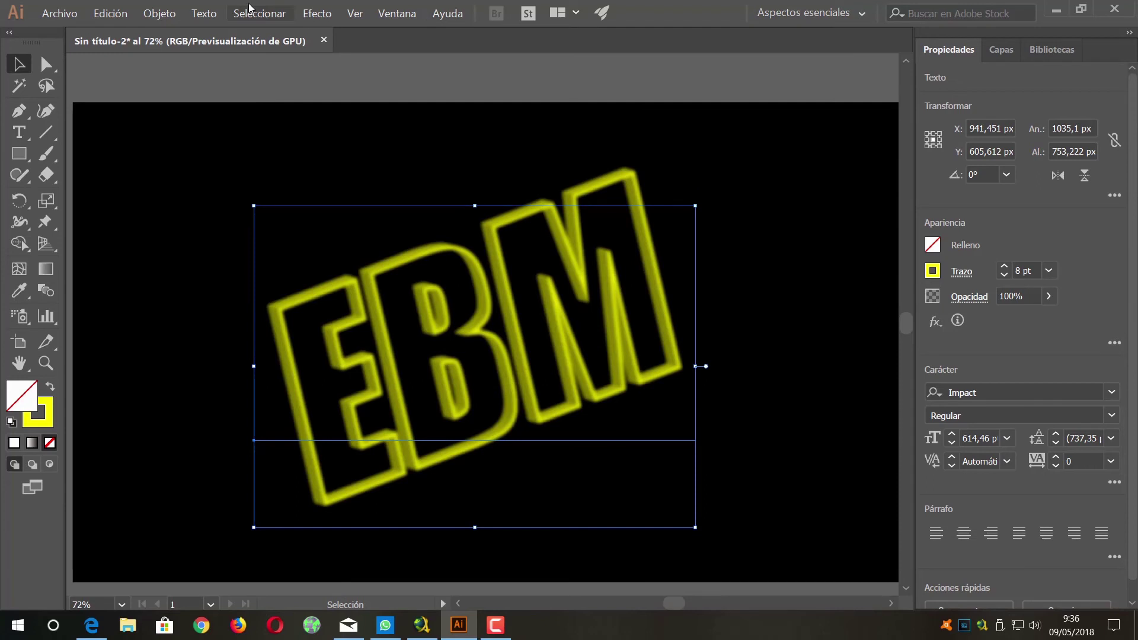
pyautogui.click(317, 13)
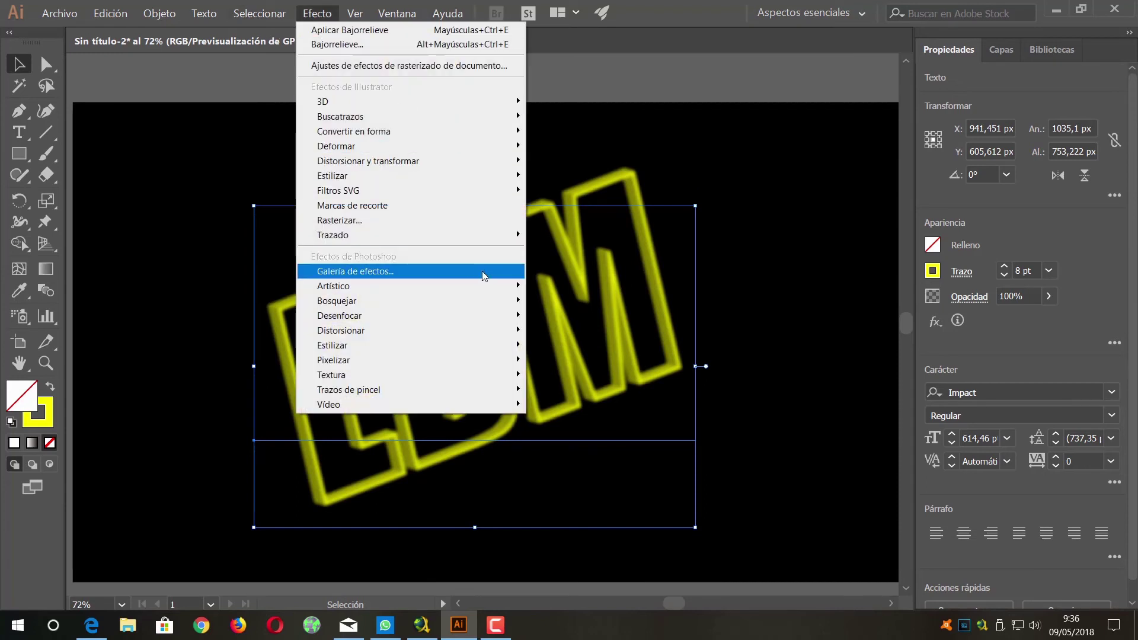
pyautogui.moveTo(336, 301)
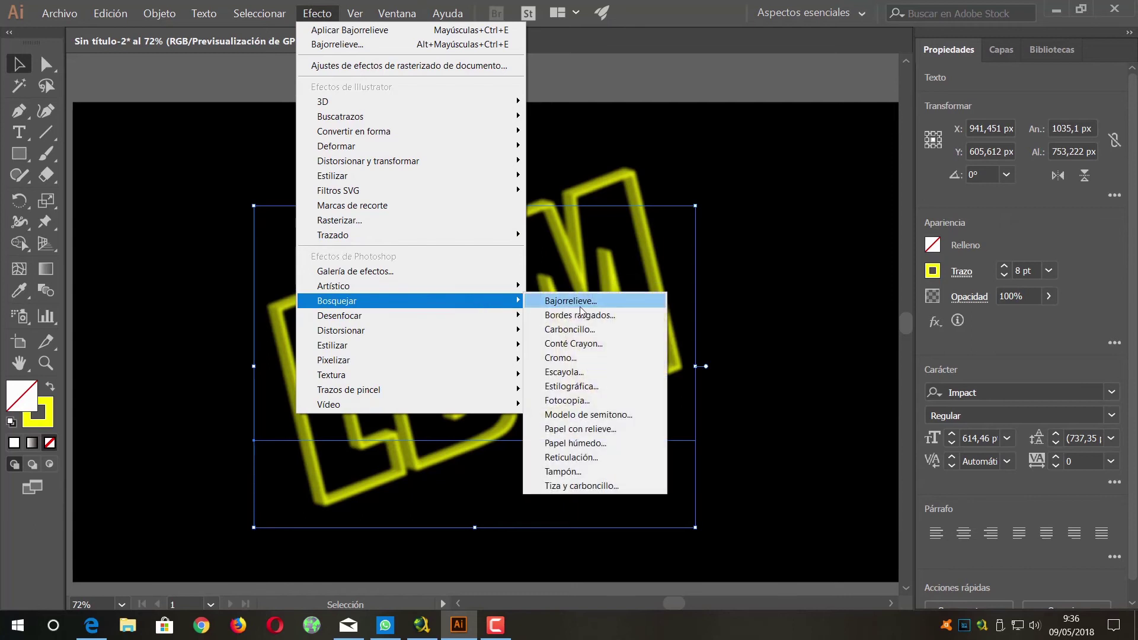
pyautogui.click(678, 294)
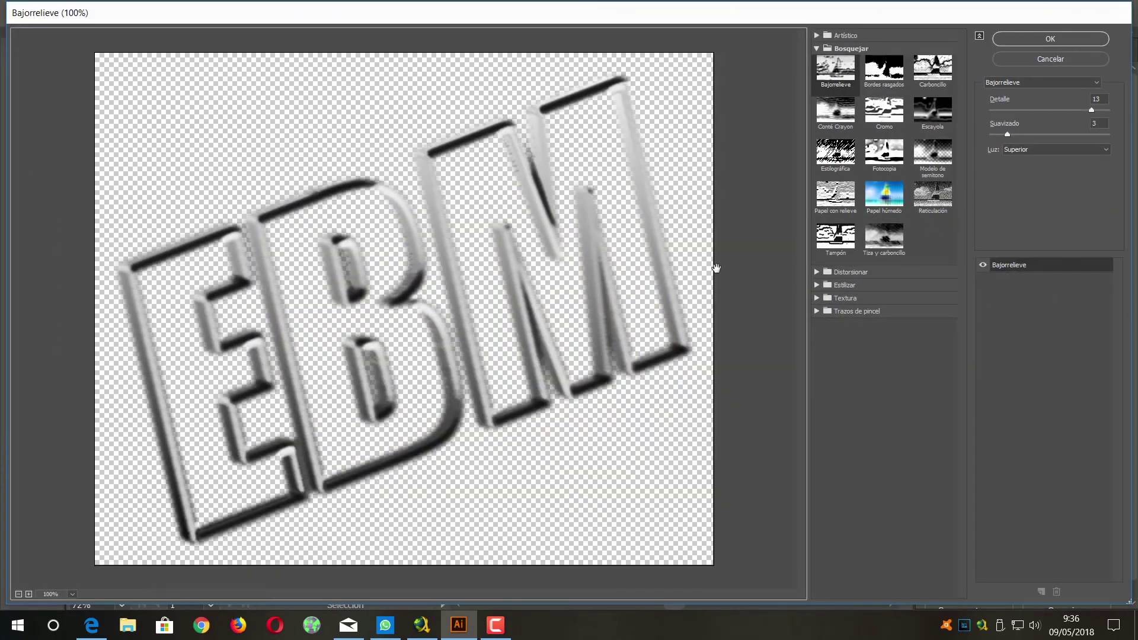
pyautogui.click(1101, 150)
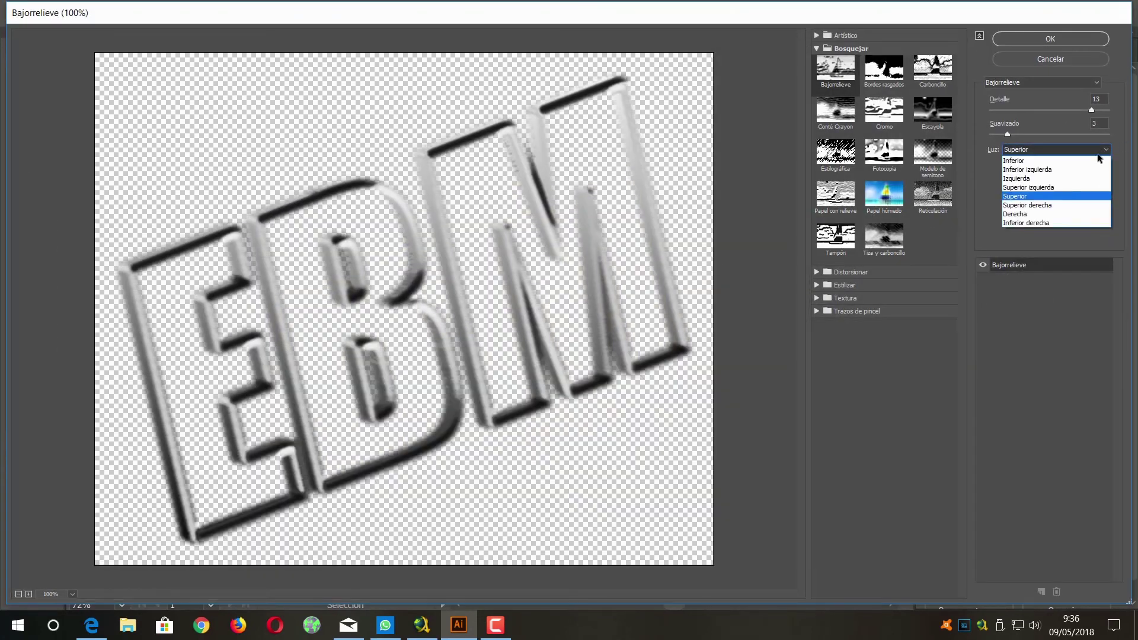
pyautogui.click(1086, 162)
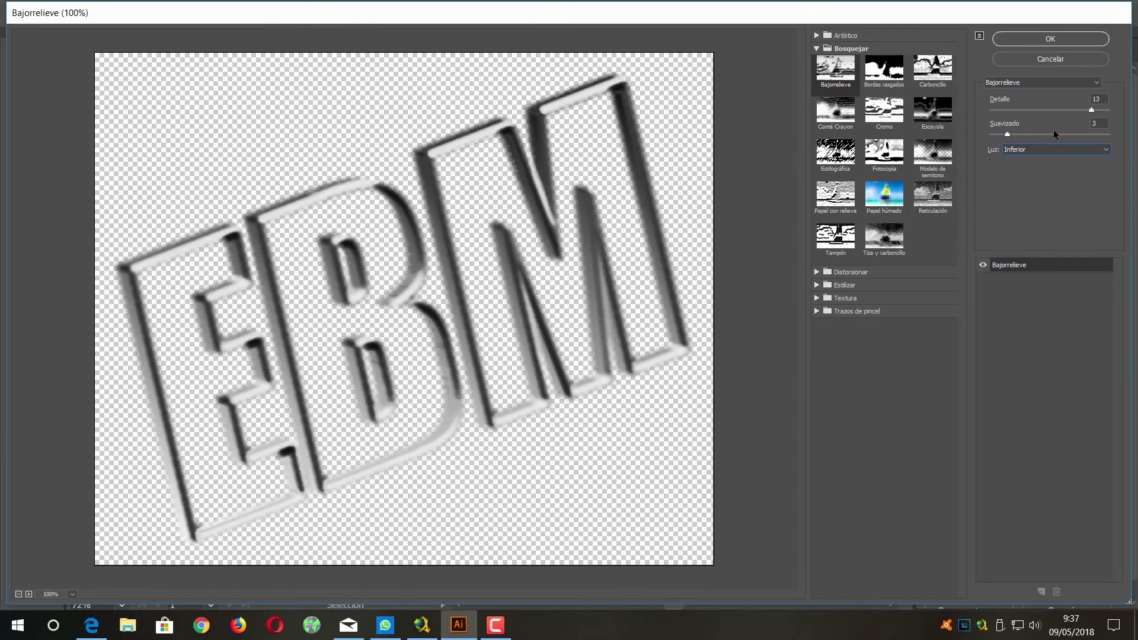
pyautogui.click(1051, 39)
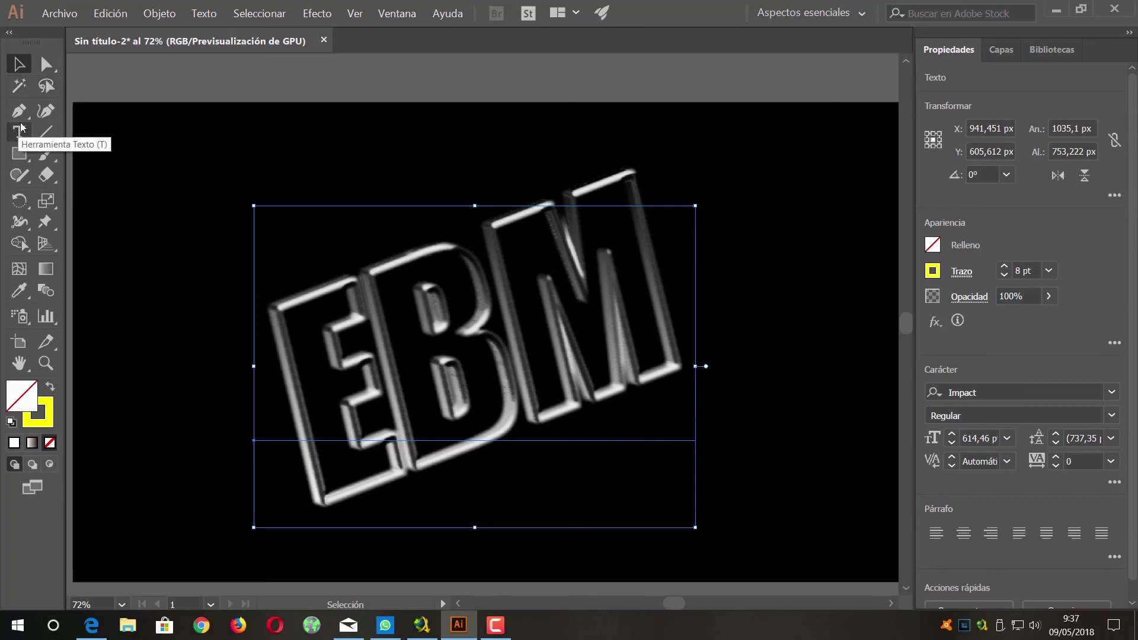
# Deselect the embossed EBM artwork and minimize Illustrator to show the desktop
pyautogui.click(45, 65)
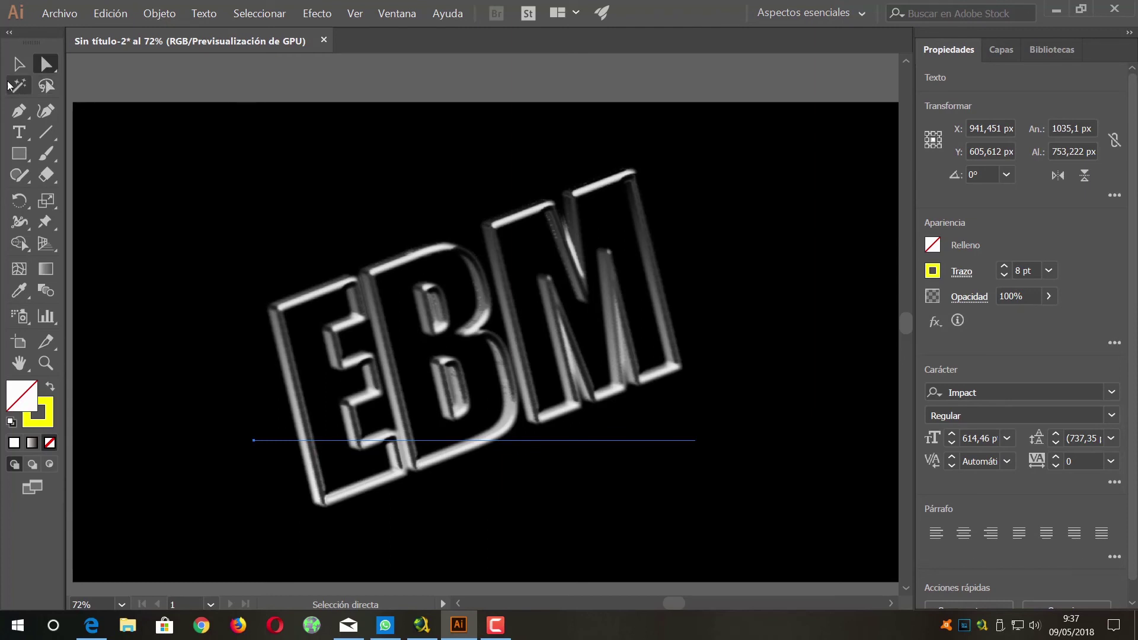
pyautogui.click(18, 63)
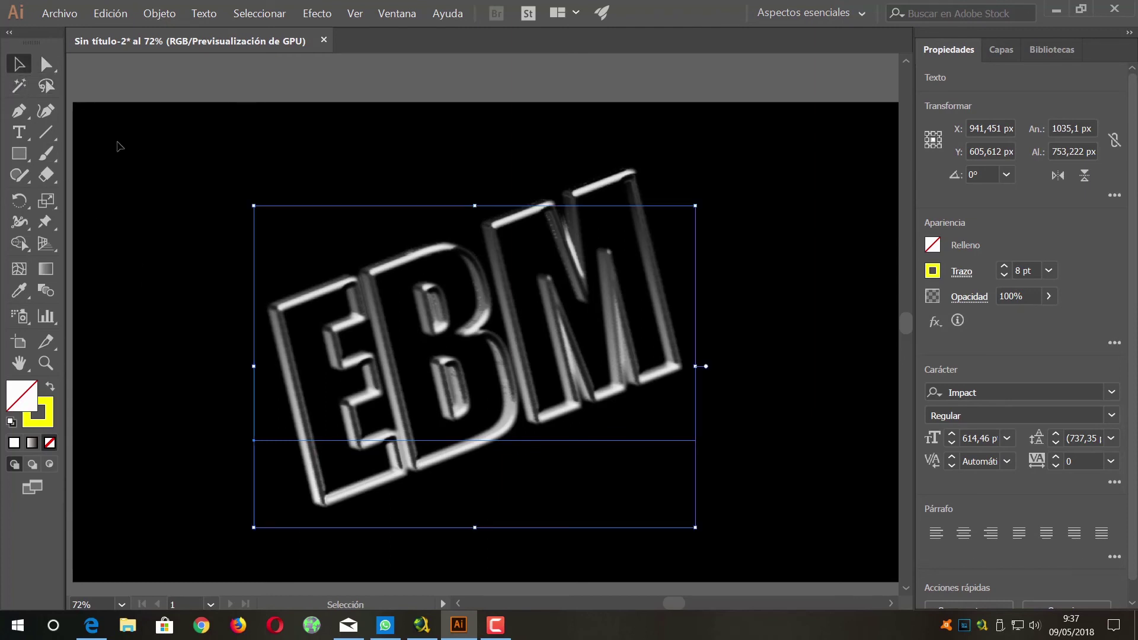
pyautogui.click(147, 151)
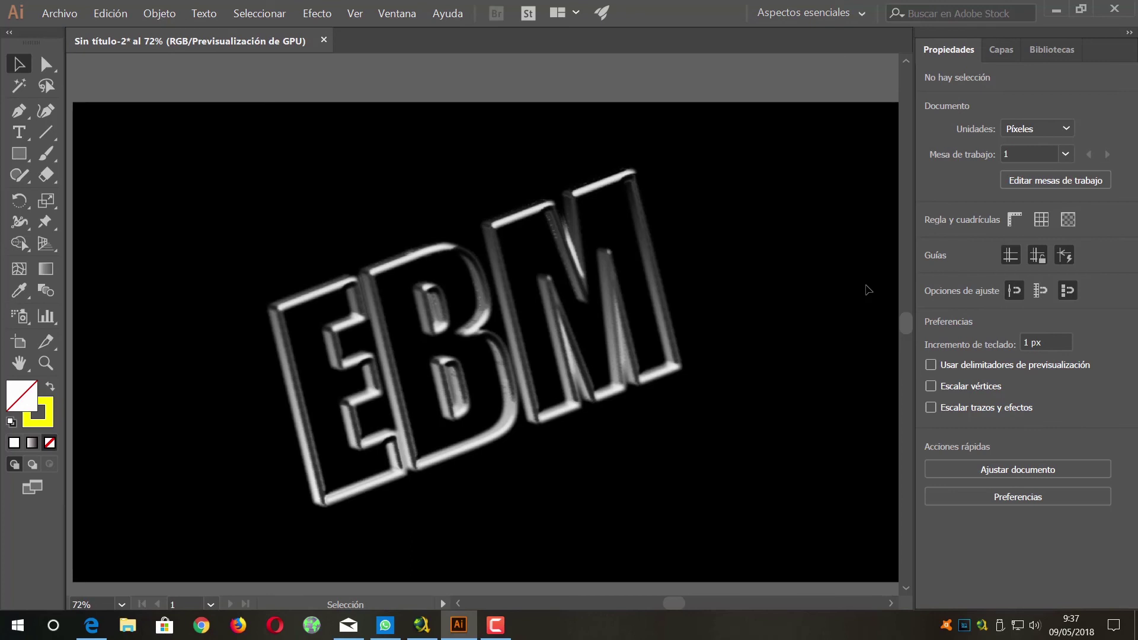
pyautogui.click(1056, 11)
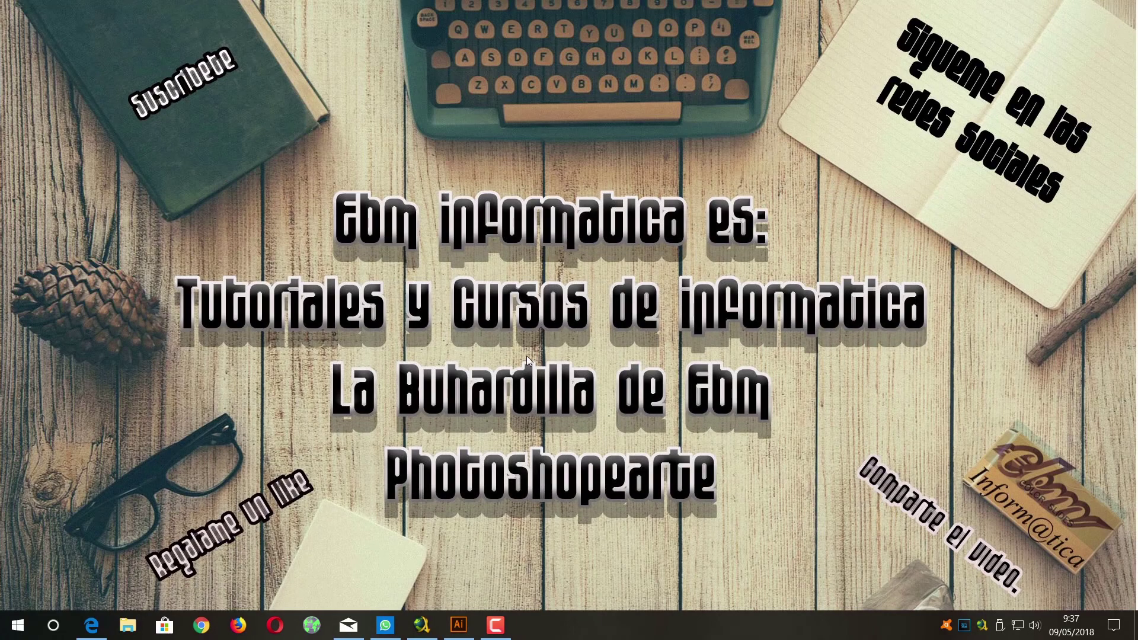